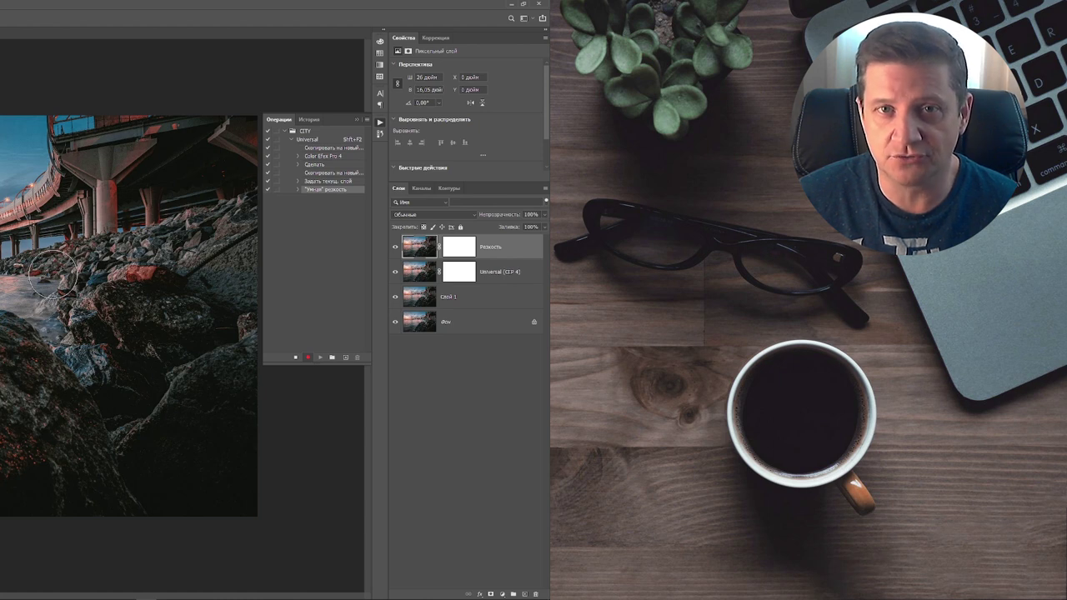
Add a Blue gradient-map toning layer in Soft Light mode at 20% opacity.
key(ctrl+shift+n)
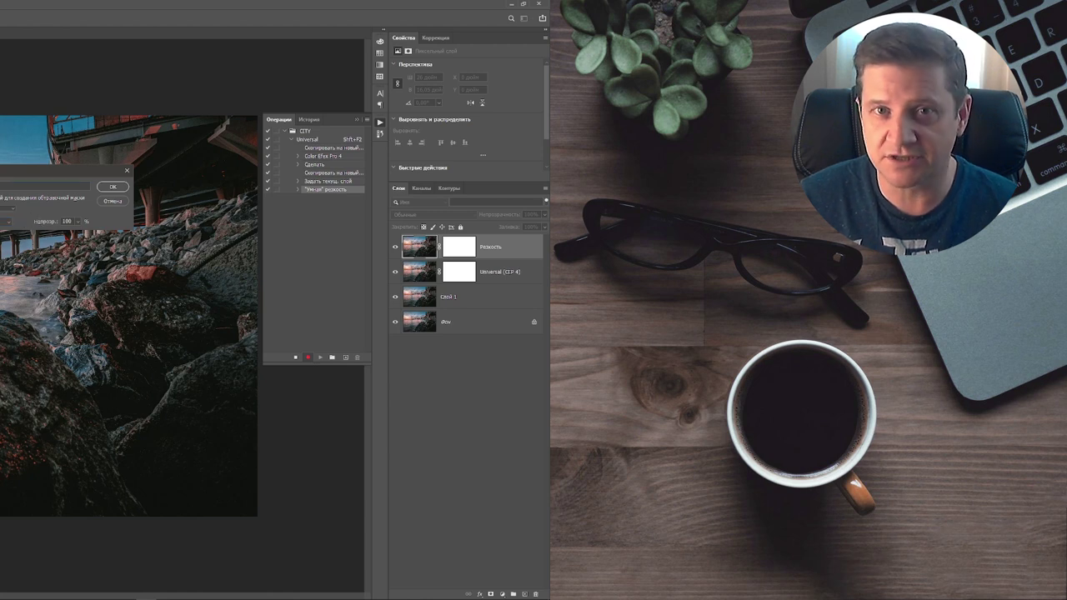
double_click(67, 221)
text(20)
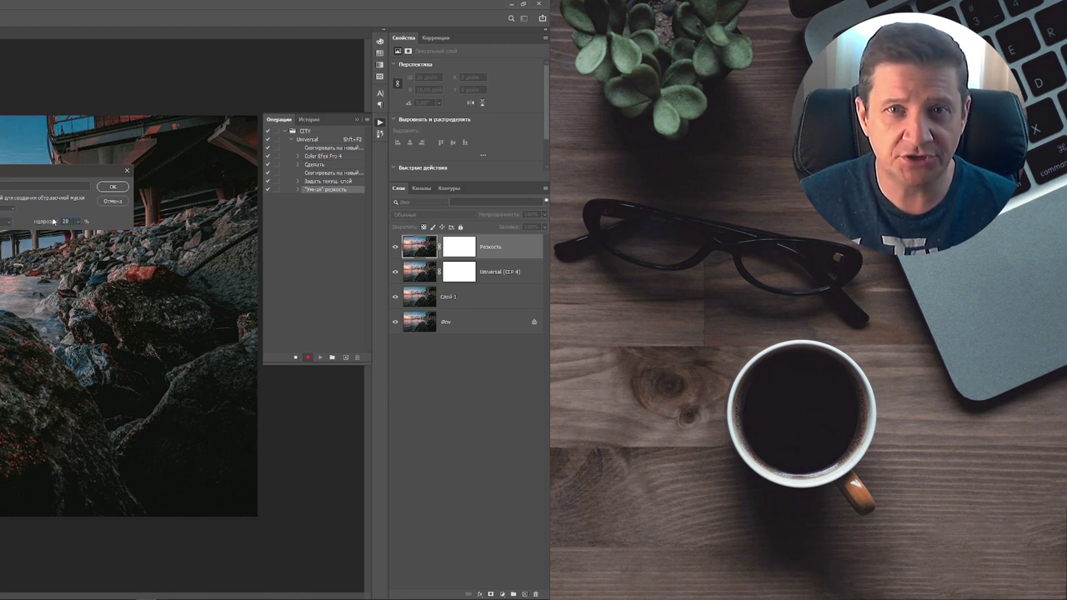
key(Return)
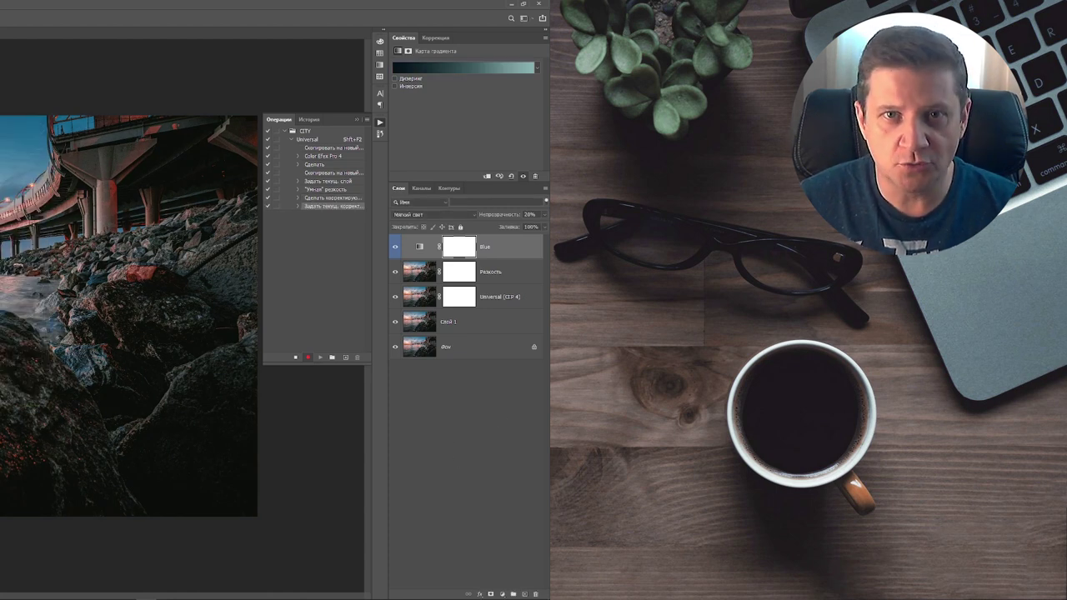
Add Gray and Brown gradient-map layers, set the Brown gradient, and hide Gray and Blue.
key(ctrl+shift+n)
key(Return)
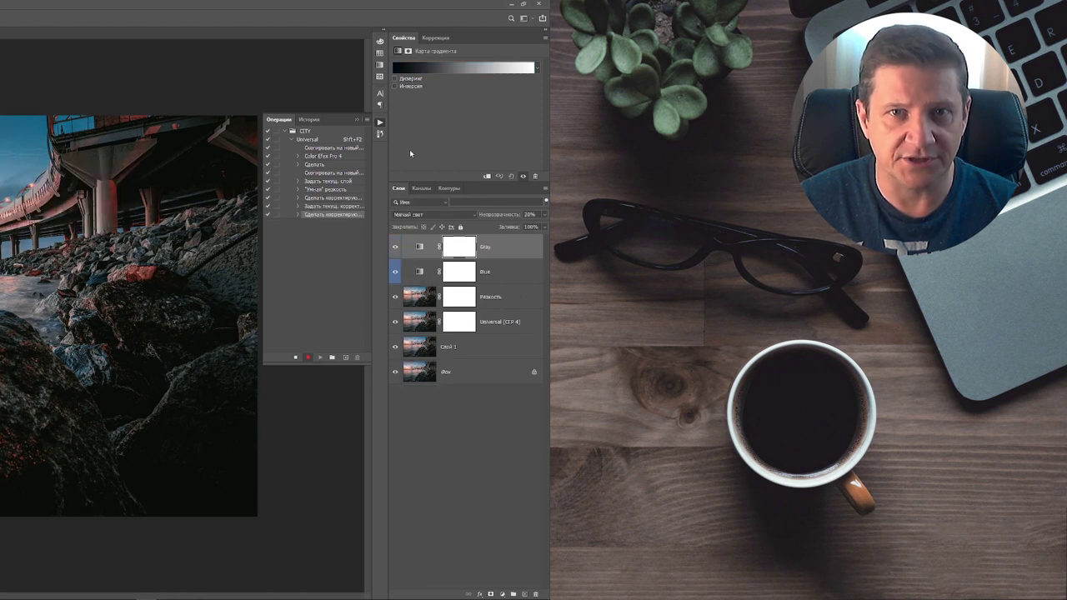
key(ctrl+shift+n)
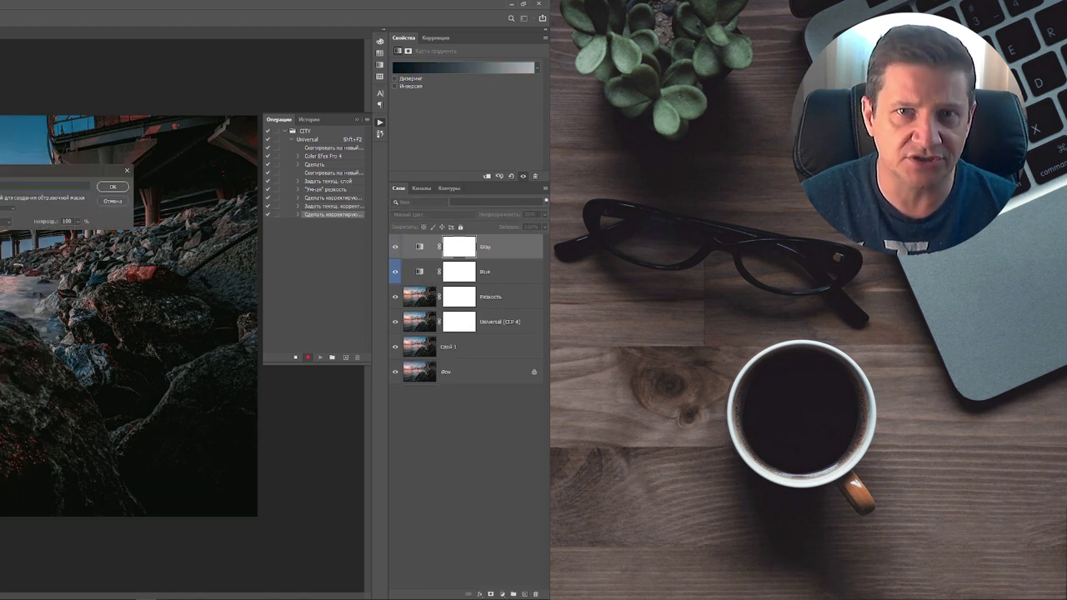
key(Return)
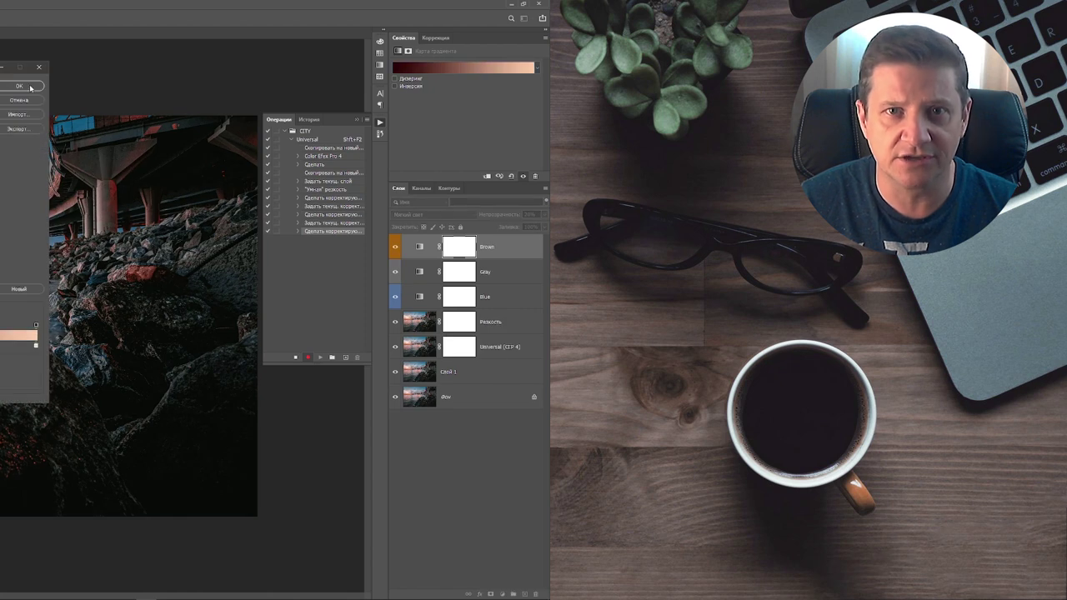
click(30, 85)
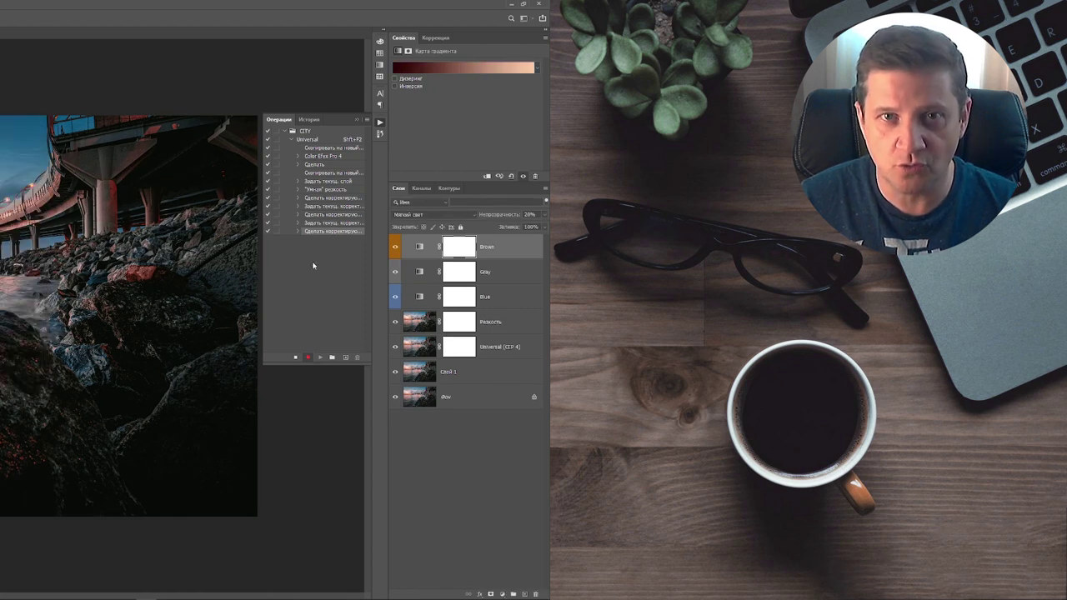
drag(395, 272, 395, 297)
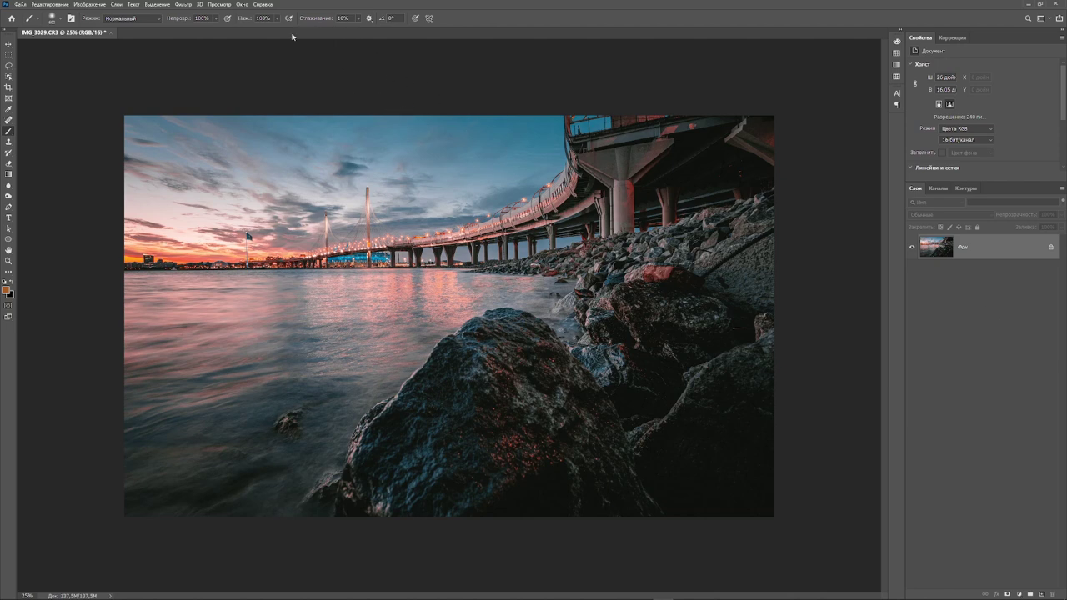
Show the empty Actions panel from the Window menu.
click(242, 4)
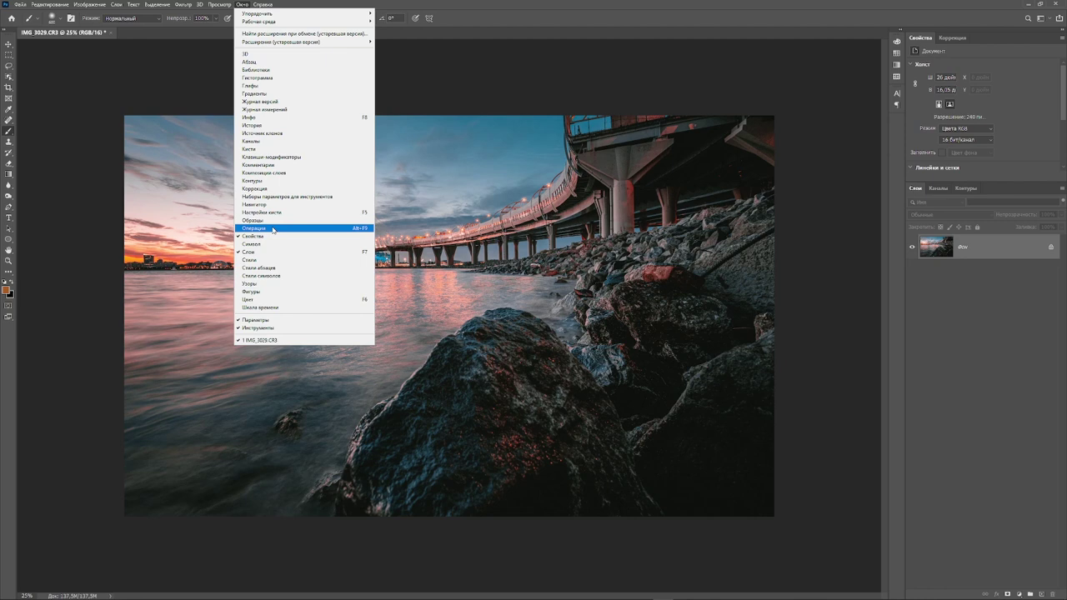
click(273, 228)
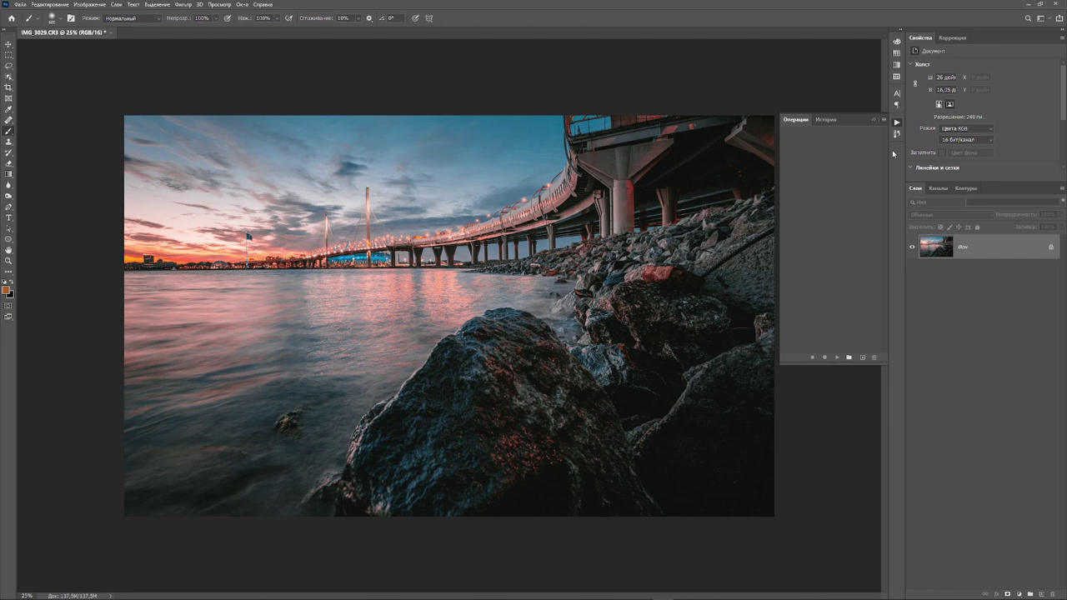
Create an action set called CITY in the Actions panel.
click(849, 357)
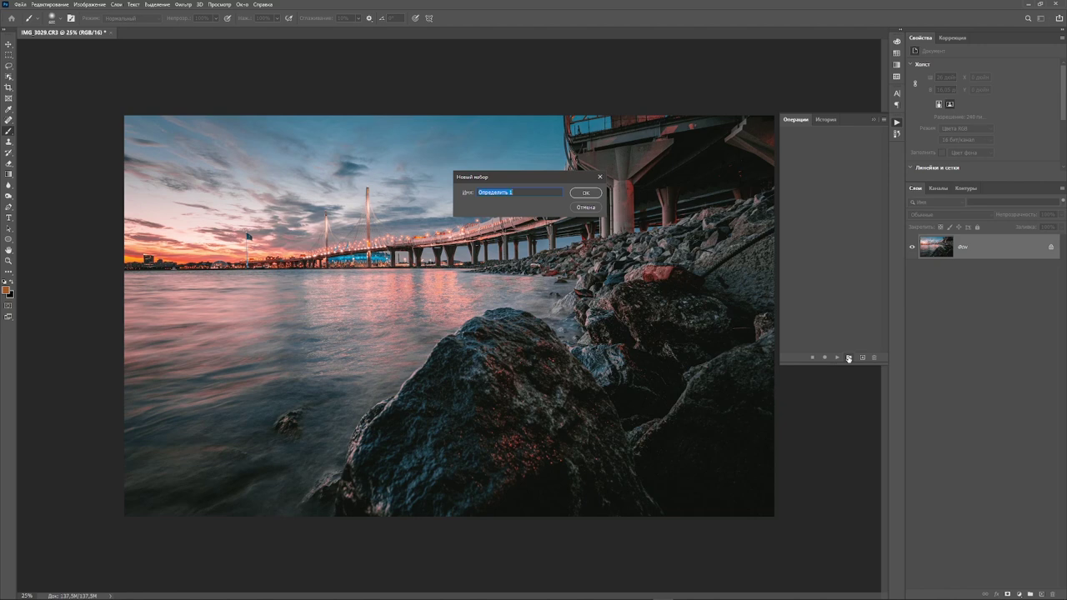
text(С)
click(586, 192)
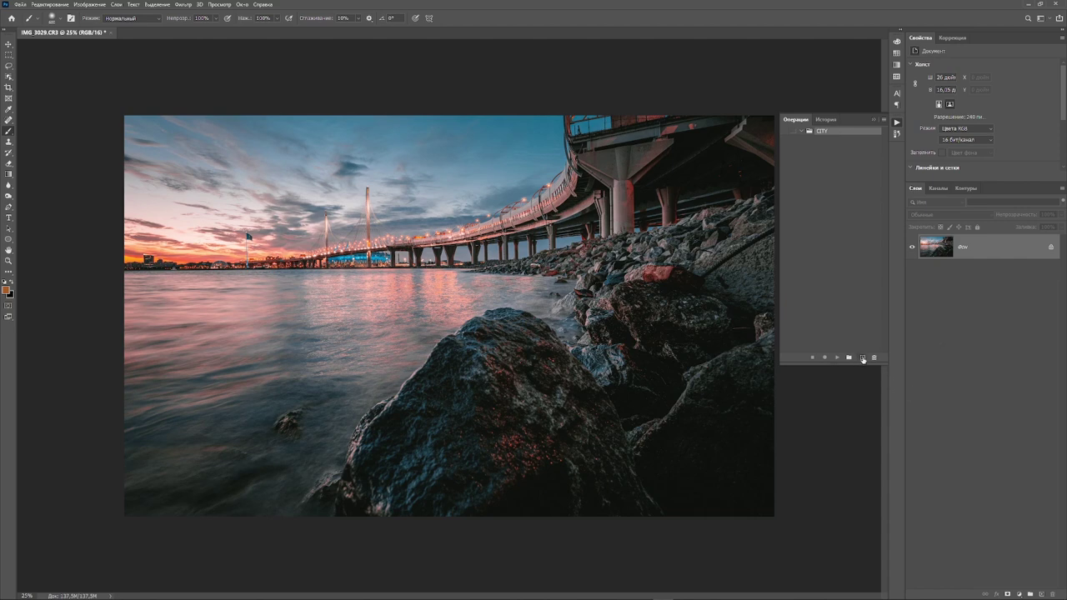
Create a red action 'Universal' in CITY with shortcut Shift+F2 and start recording.
click(863, 358)
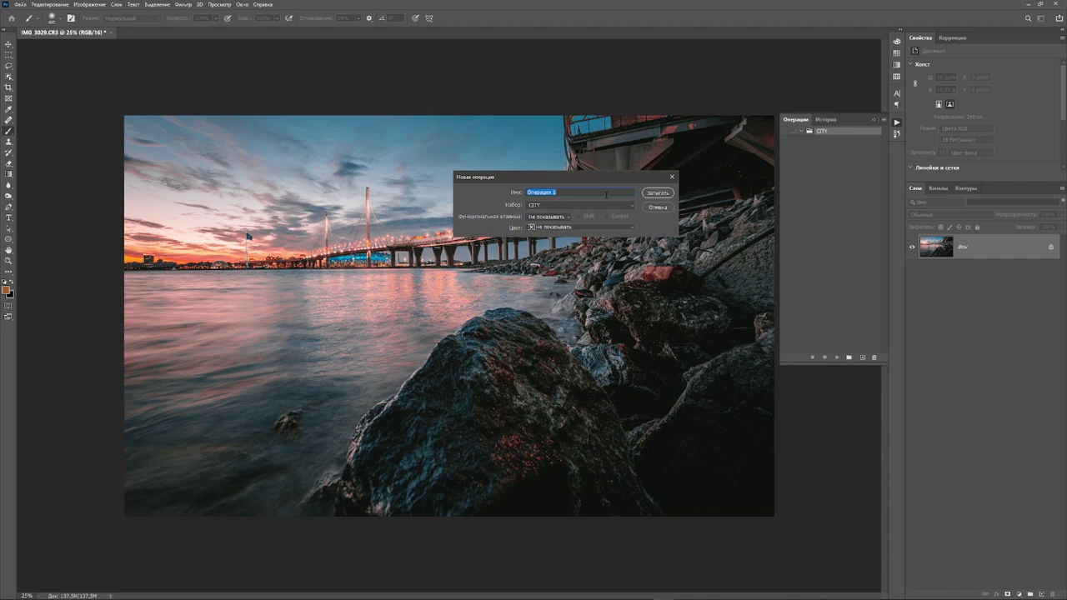
text(U)
text(niversal)
click(569, 220)
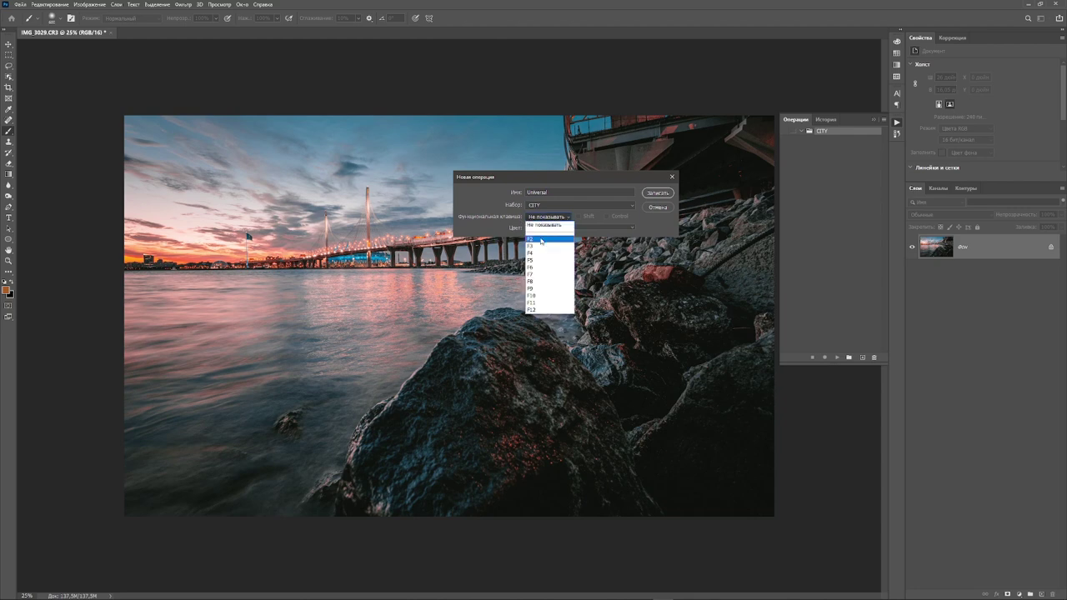
click(541, 240)
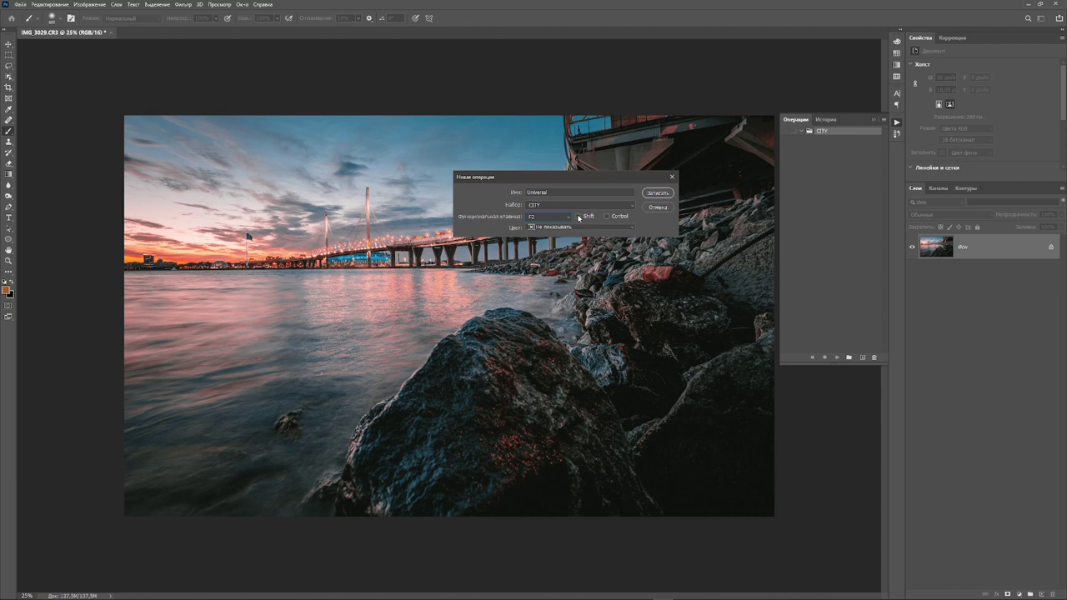
click(579, 217)
click(632, 228)
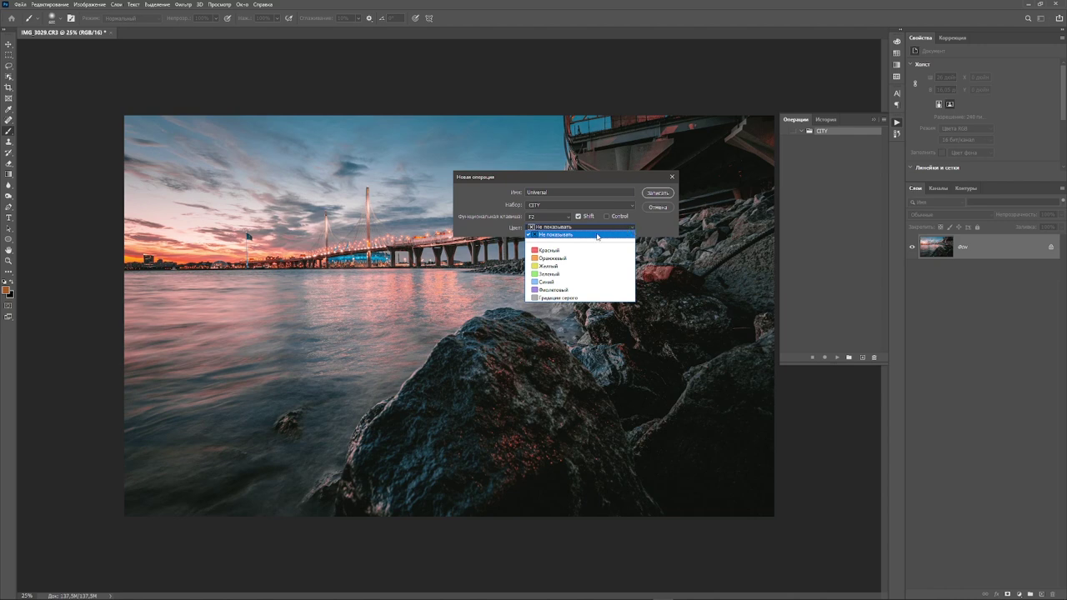
click(551, 250)
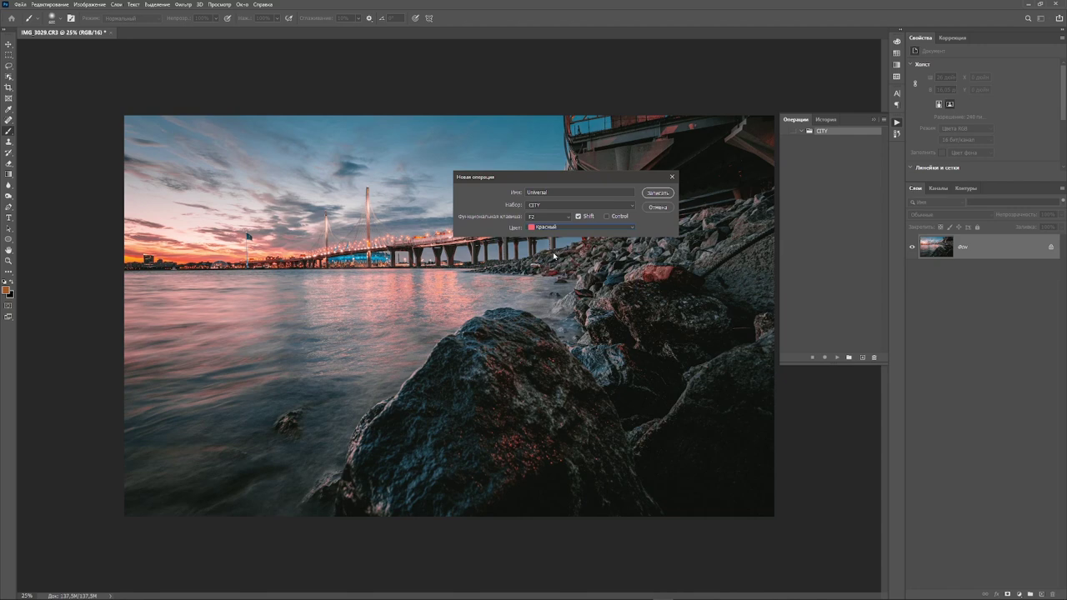
click(663, 194)
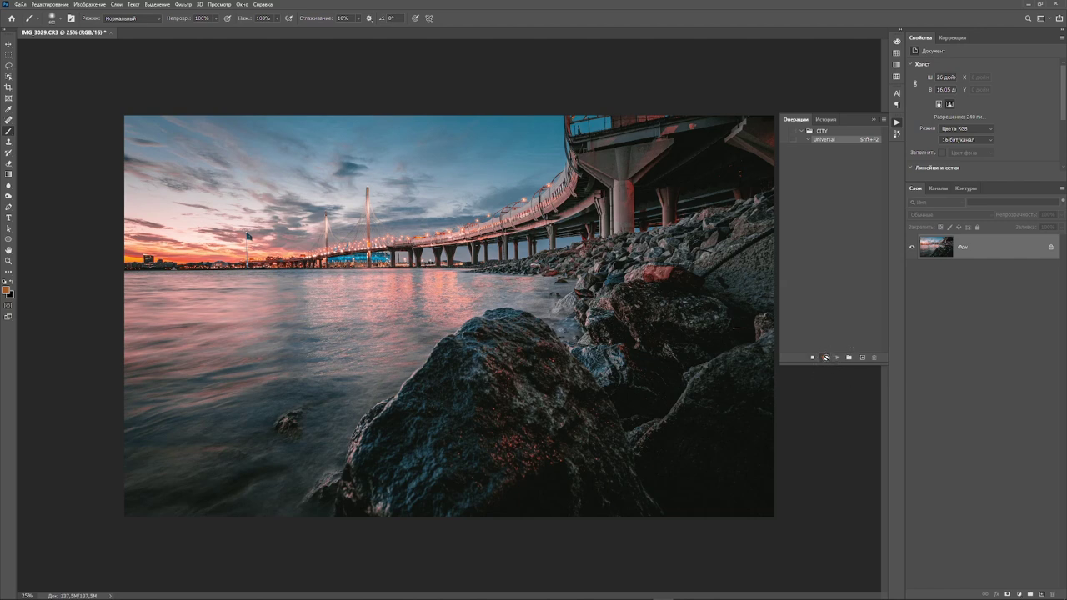
While recording, copy the photo onto new layer Слой 1 with Layer via Copy.
click(825, 357)
click(116, 5)
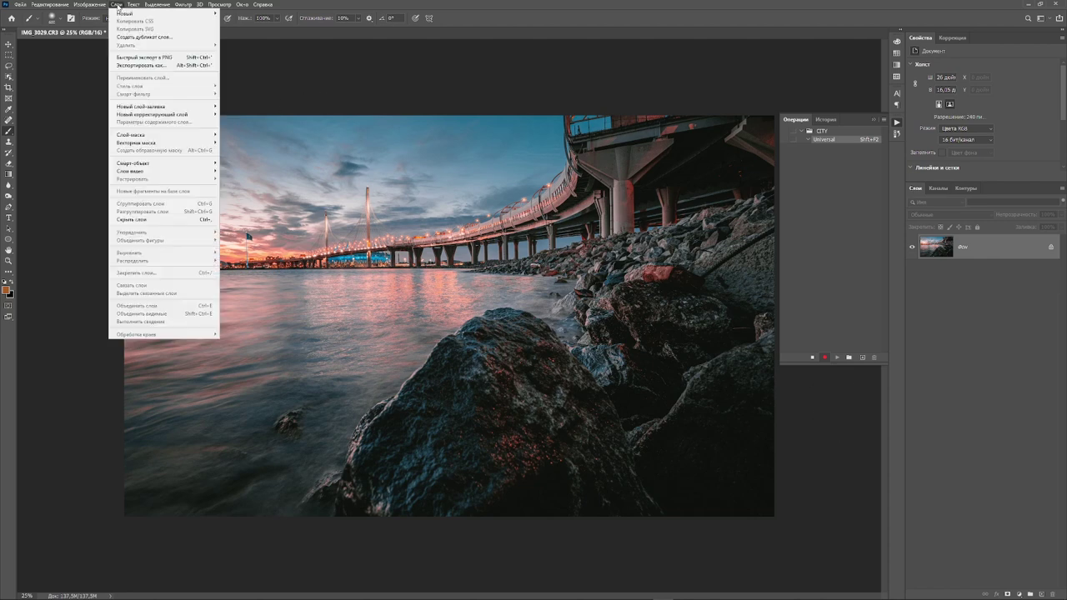
mouse_move(125, 14)
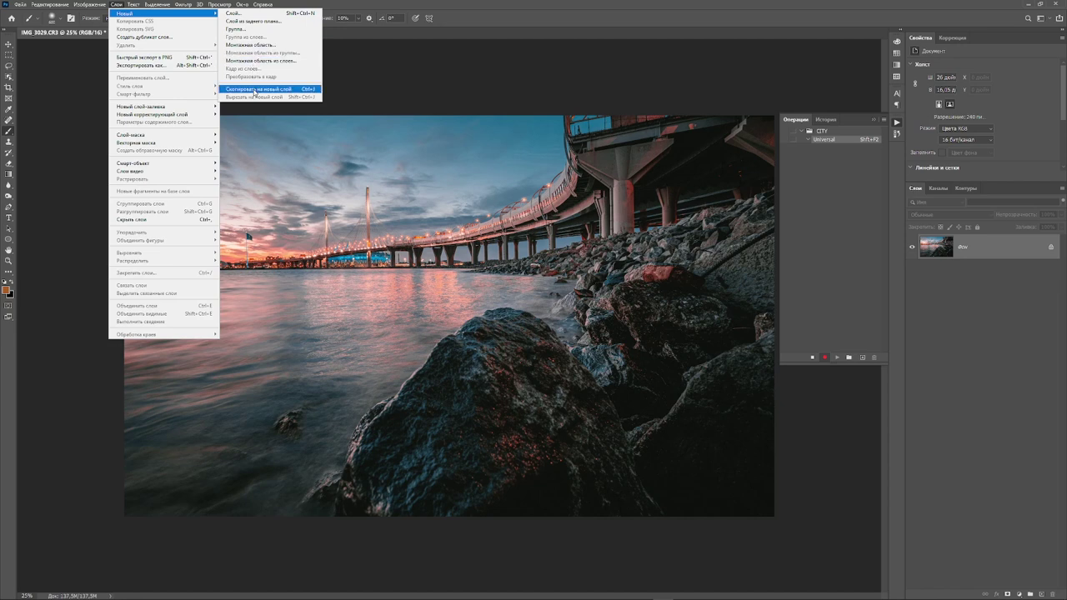
click(254, 89)
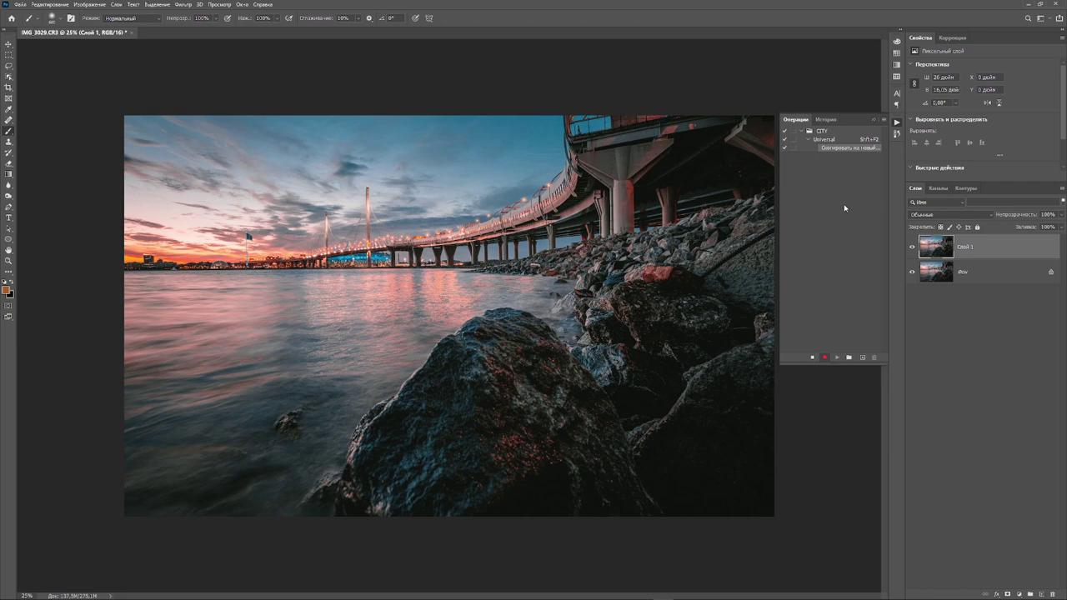
click(182, 5)
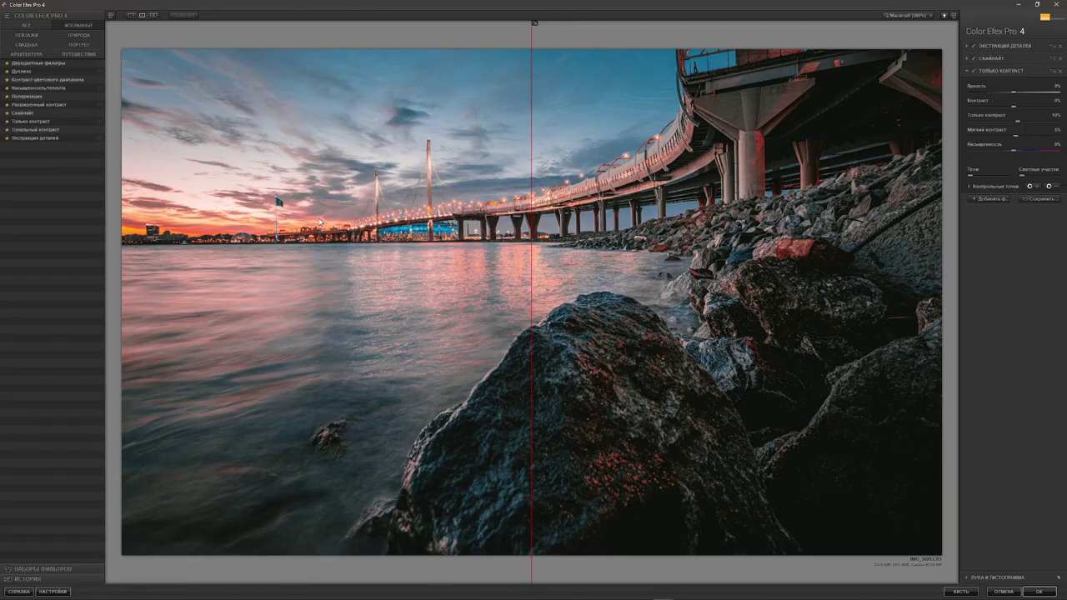
Set Detail Extractor's detail extraction to 2%, shift the split preview, and add an empty filter slot.
click(968, 46)
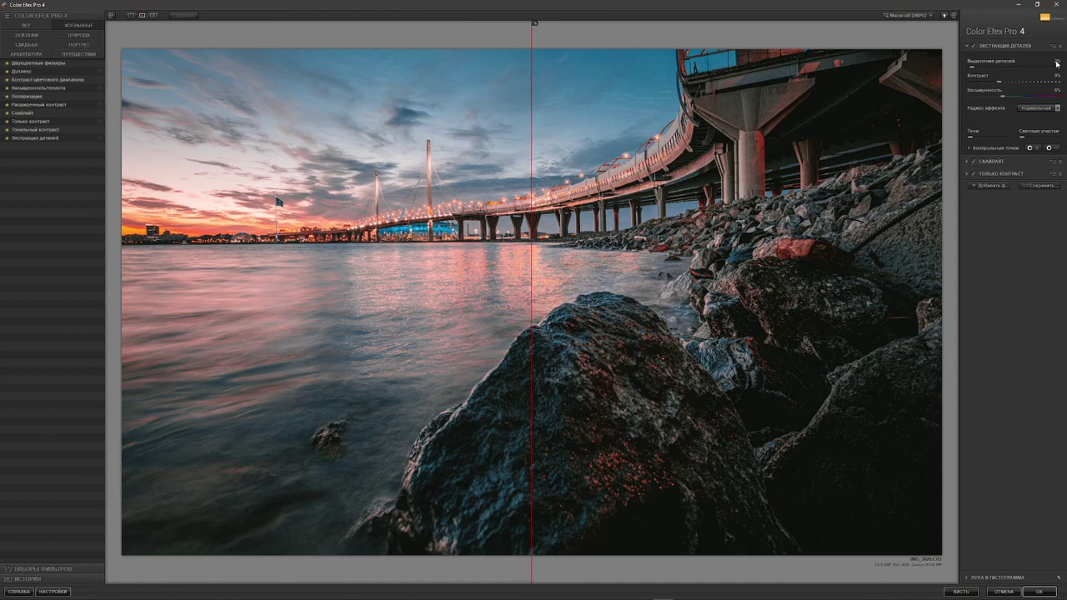
mouse_move(533, 118)
mouse_down()
mouse_move(198, 138)
mouse_move(293, 195)
mouse_up()
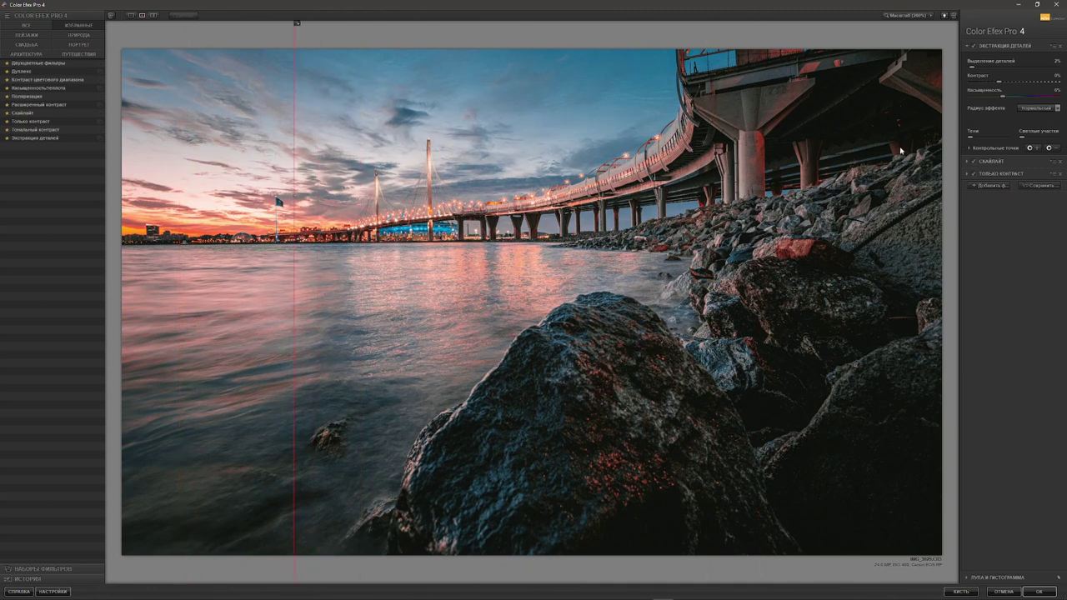
drag(297, 178, 311, 179)
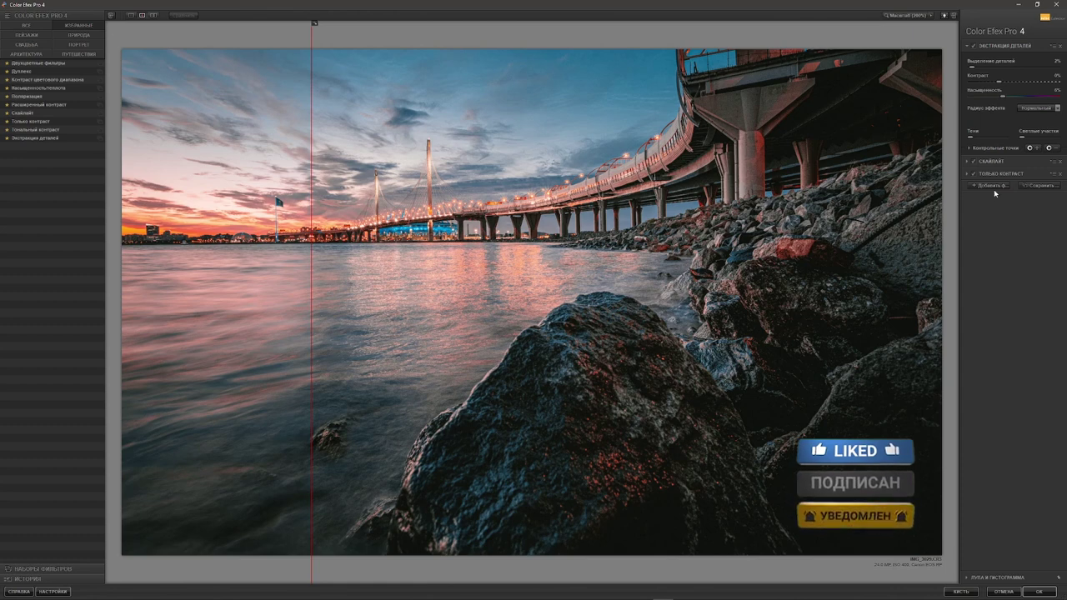
click(991, 187)
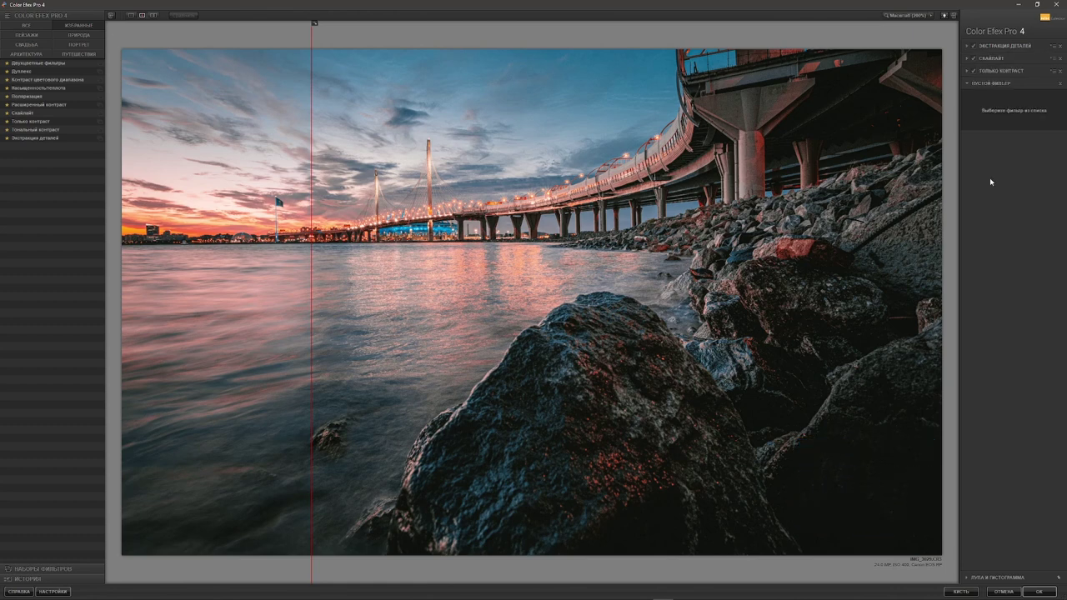
Review Skylight and Contrast Only settings, then save the filter stack as preset 'Universal'.
click(998, 58)
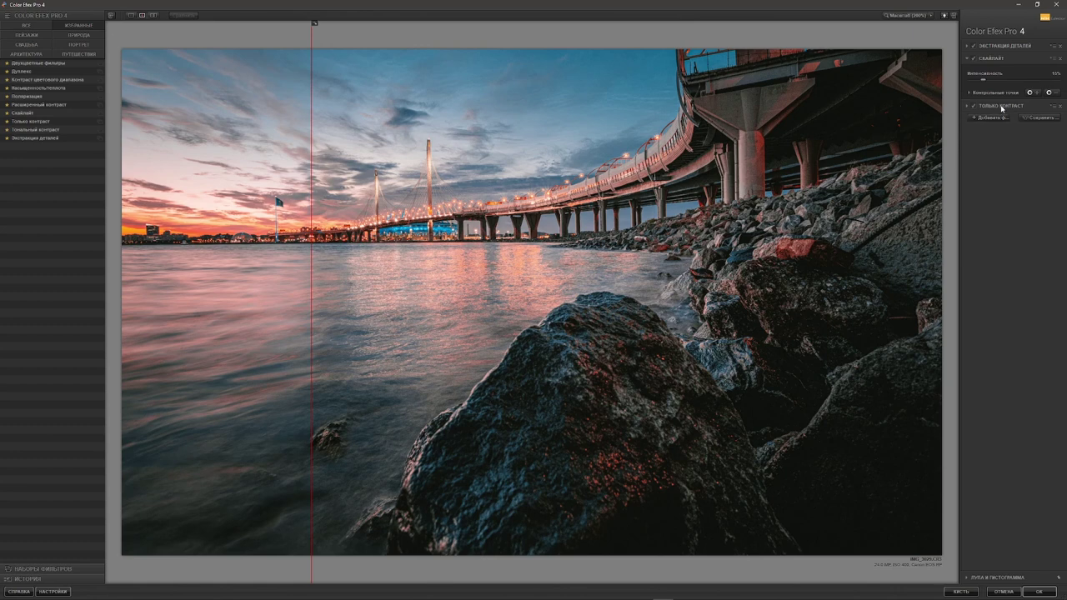
click(1001, 106)
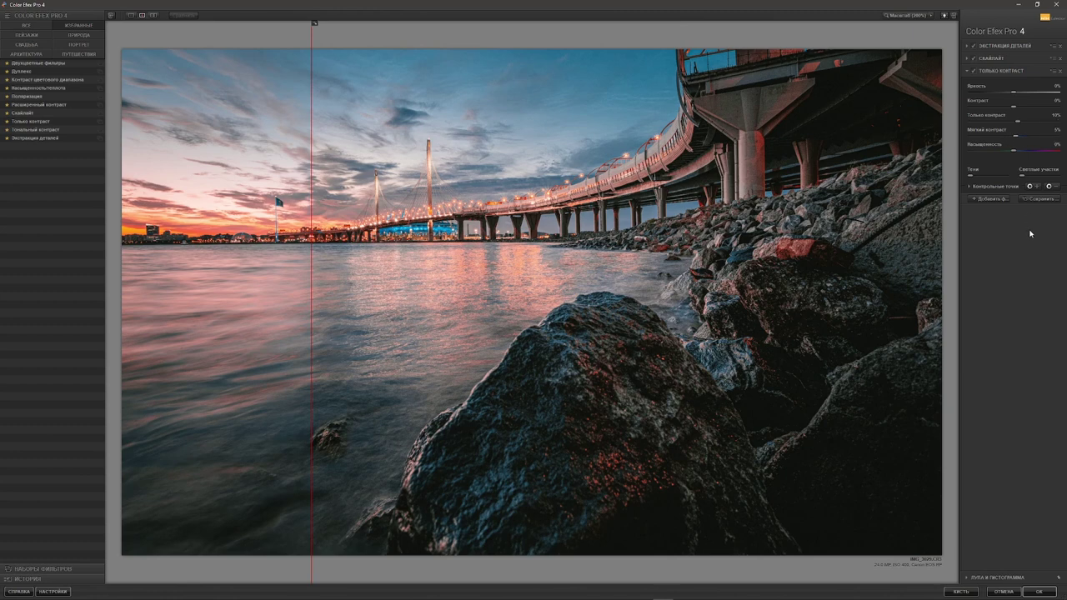
click(1041, 198)
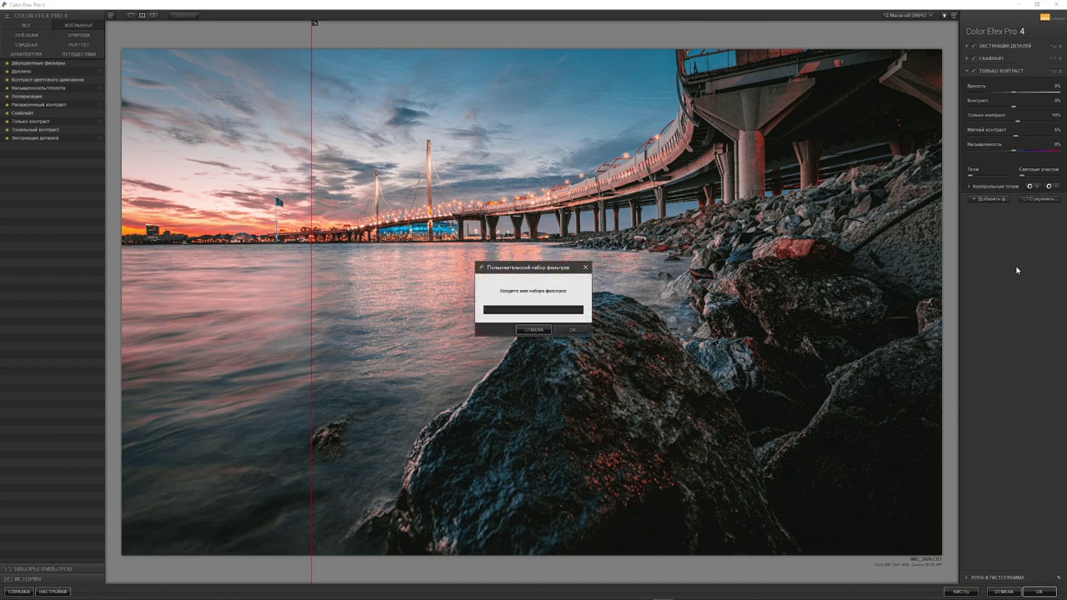
click(547, 312)
click(575, 330)
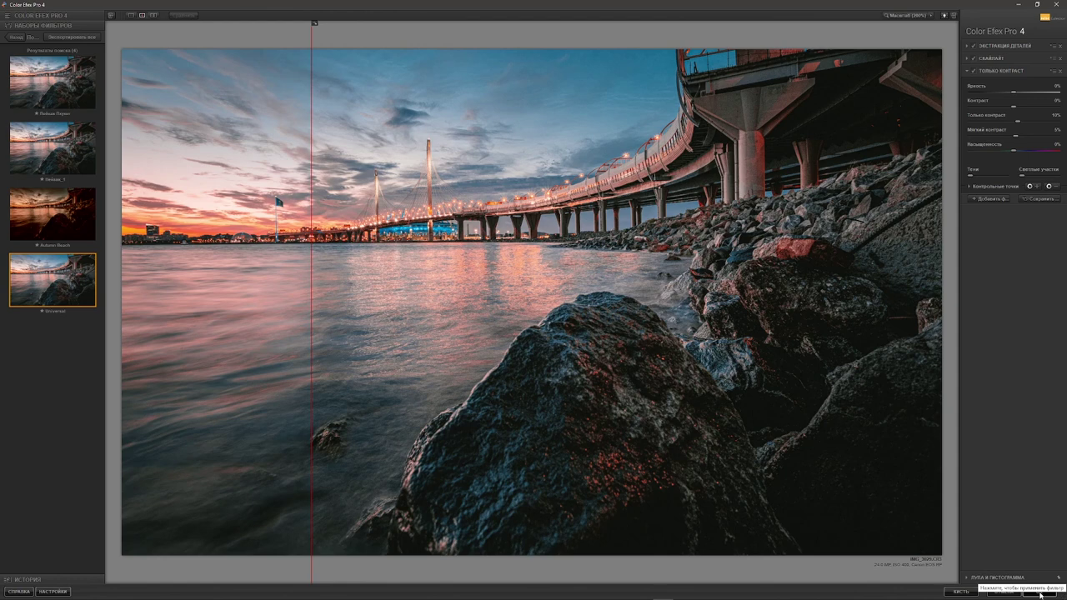
Apply the Universal recipe and return it to Photoshop as the Universal (CEP 4) layer.
click(1040, 594)
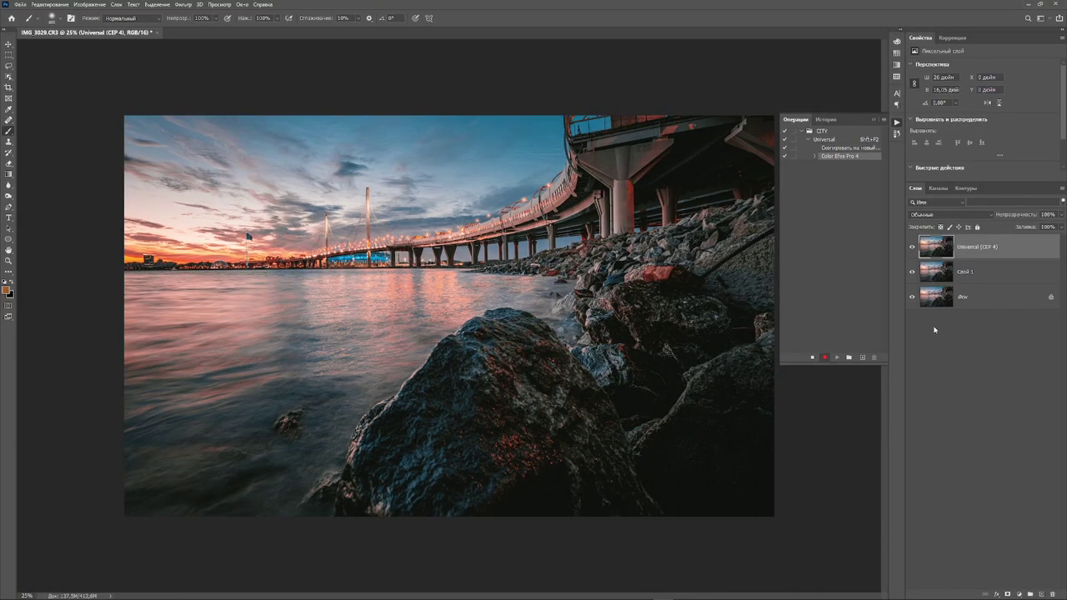
Add a white layer mask to the Universal (CEP 4) layer.
mouse_move(842, 156)
click(1008, 593)
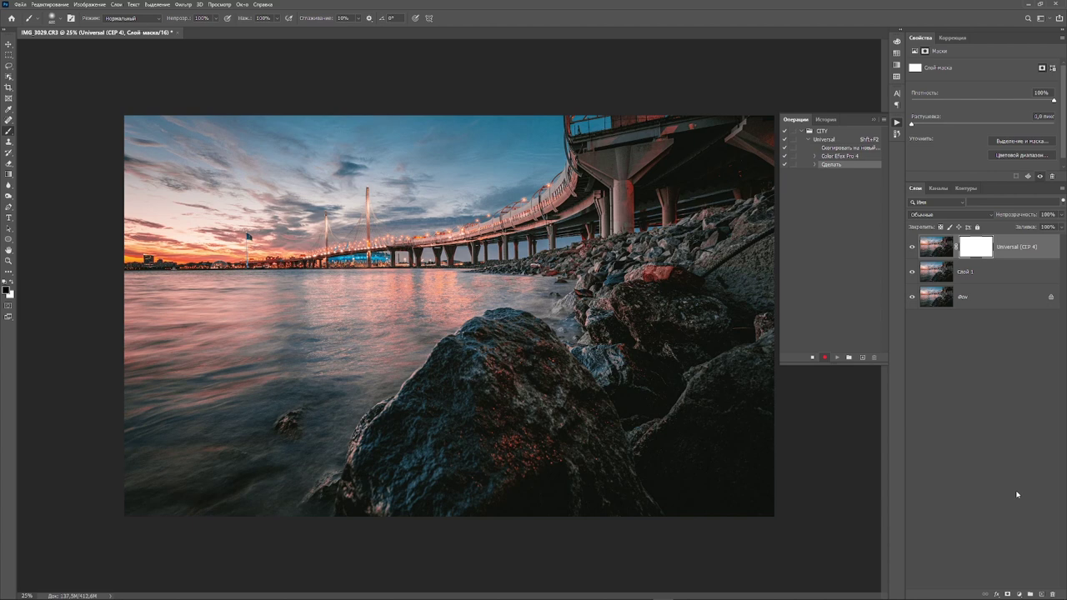
Duplicate the masked layer with Layer via Copy and rename the copy Резкость.
click(117, 5)
mouse_move(163, 13)
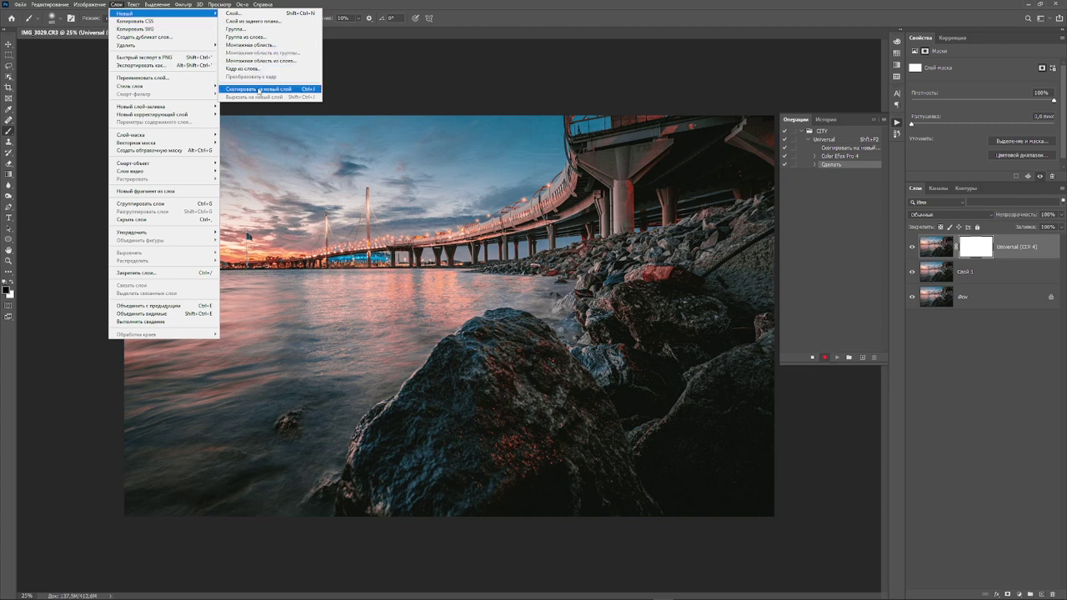
click(260, 90)
double_click(1024, 247)
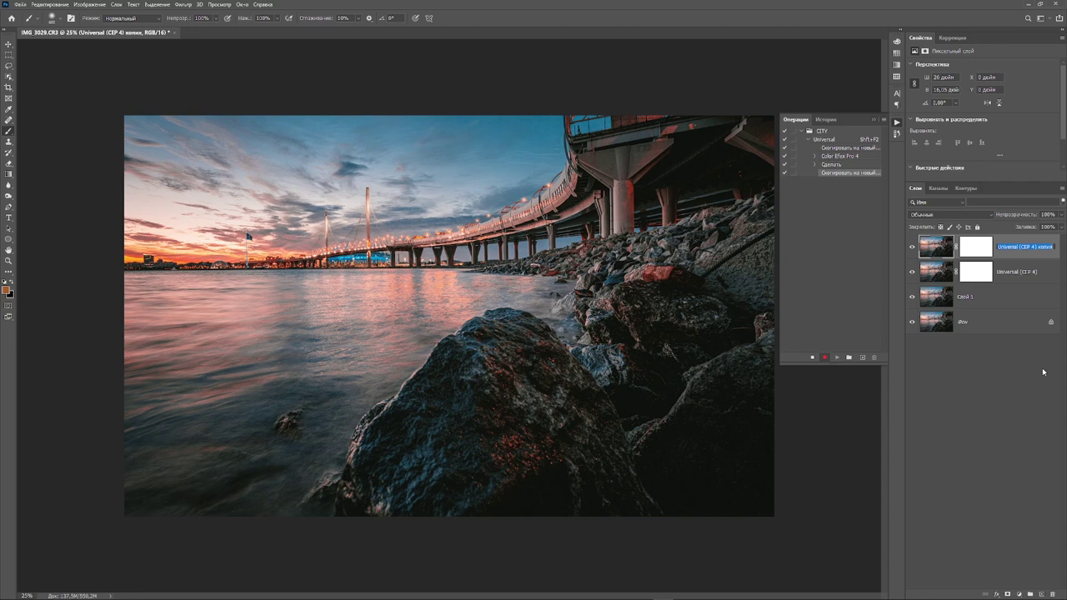
text(Ц)
key(Return)
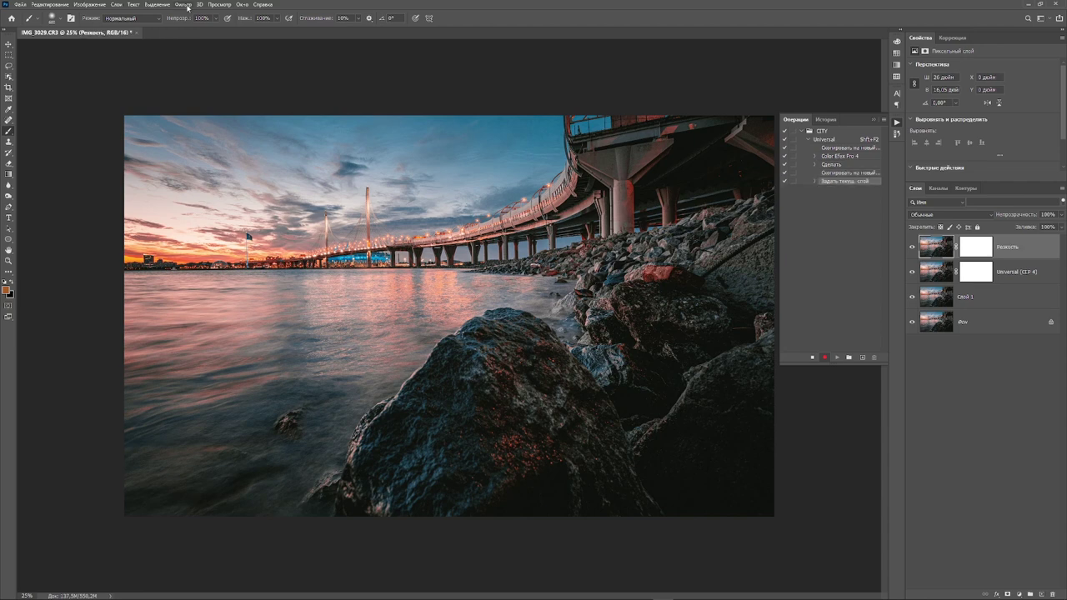
Apply Smart Sharpen to the Резкость layer.
click(183, 4)
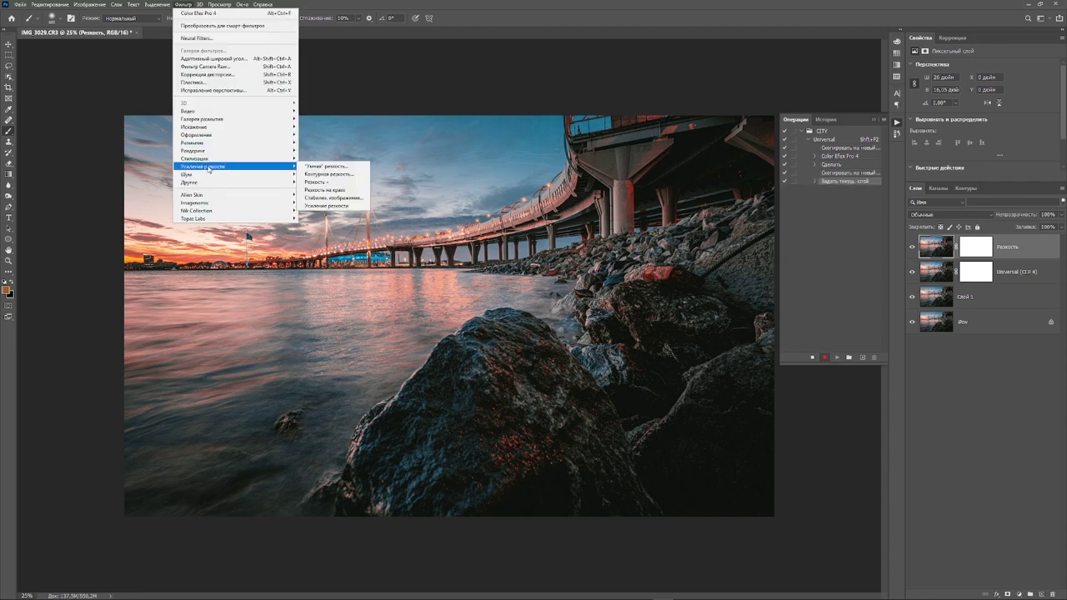
click(329, 166)
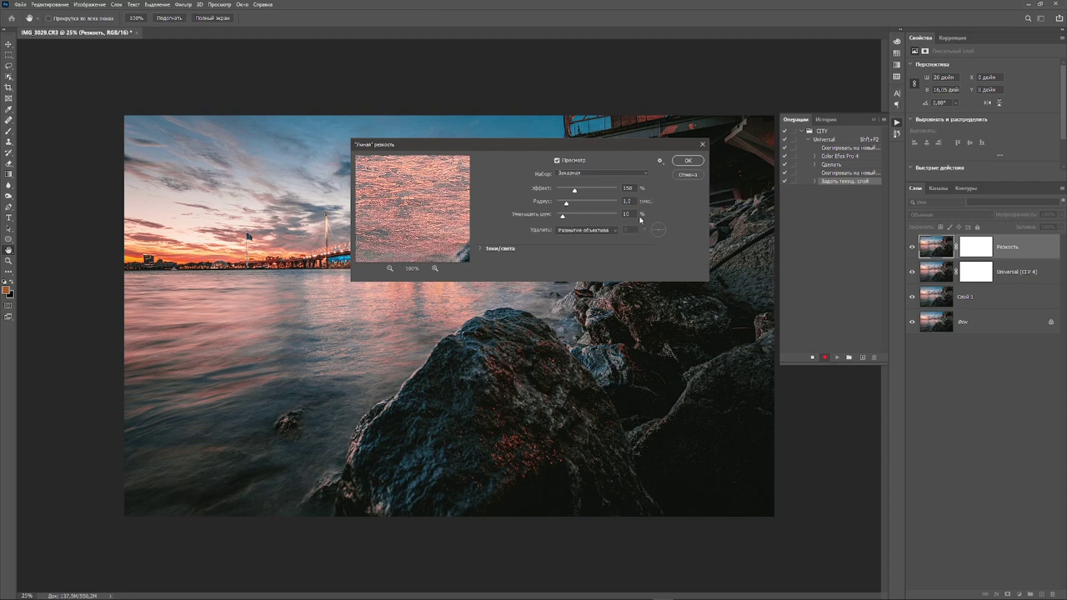
click(687, 160)
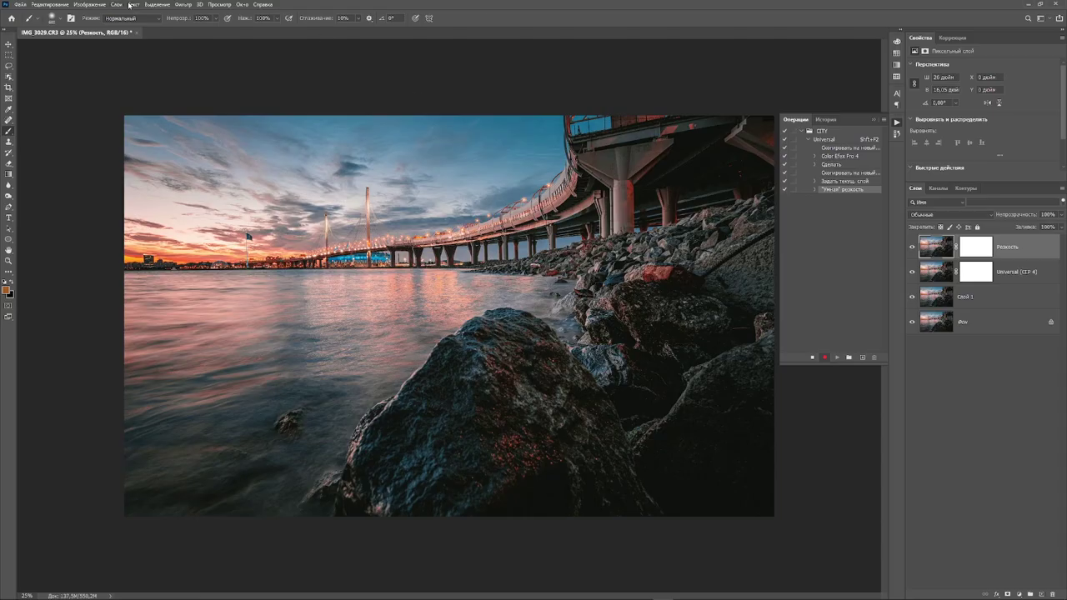
Create a gradient map layer named Blue, blue-labelled, in Soft Light at 20% opacity.
click(116, 4)
mouse_move(154, 114)
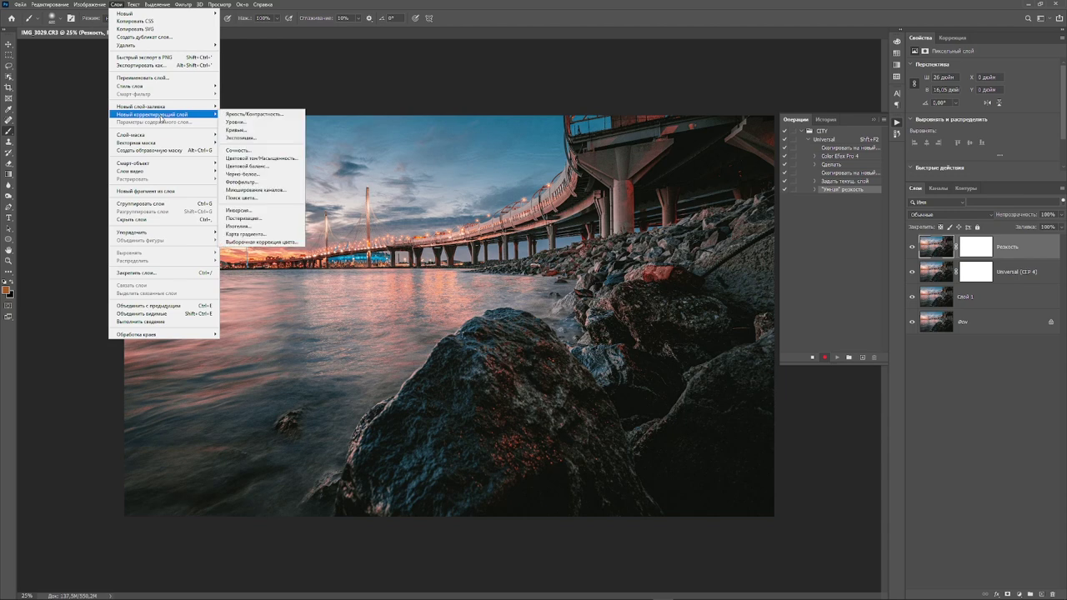
click(250, 235)
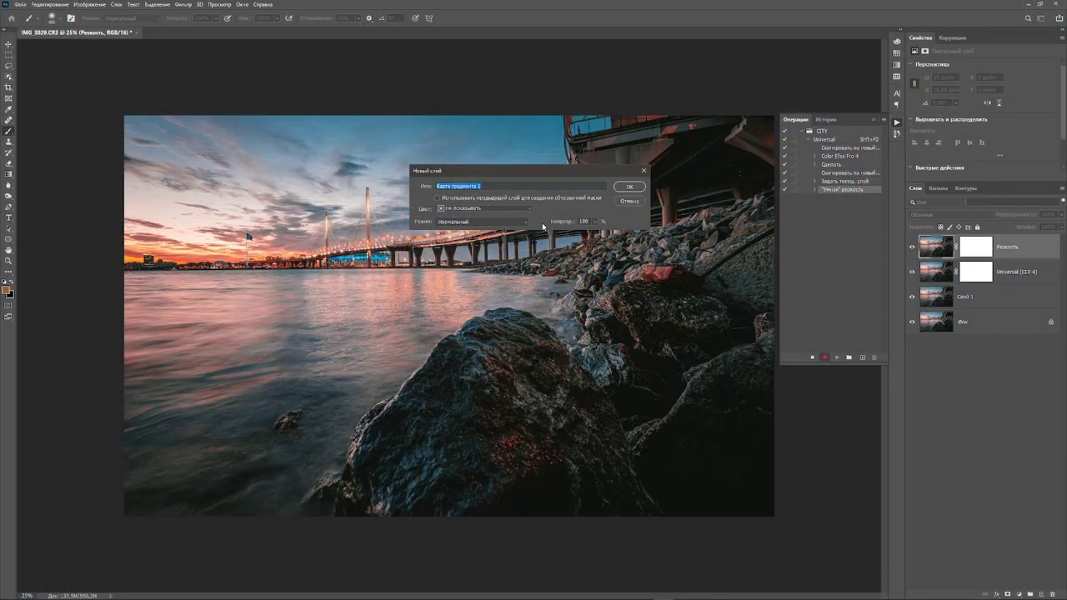
text(В)
click(471, 208)
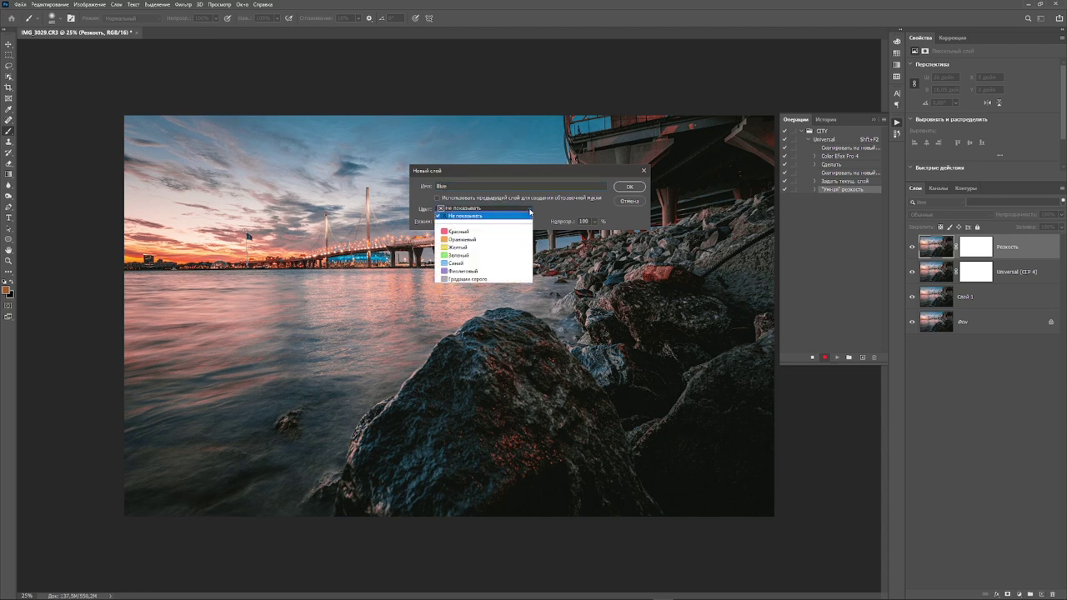
click(455, 264)
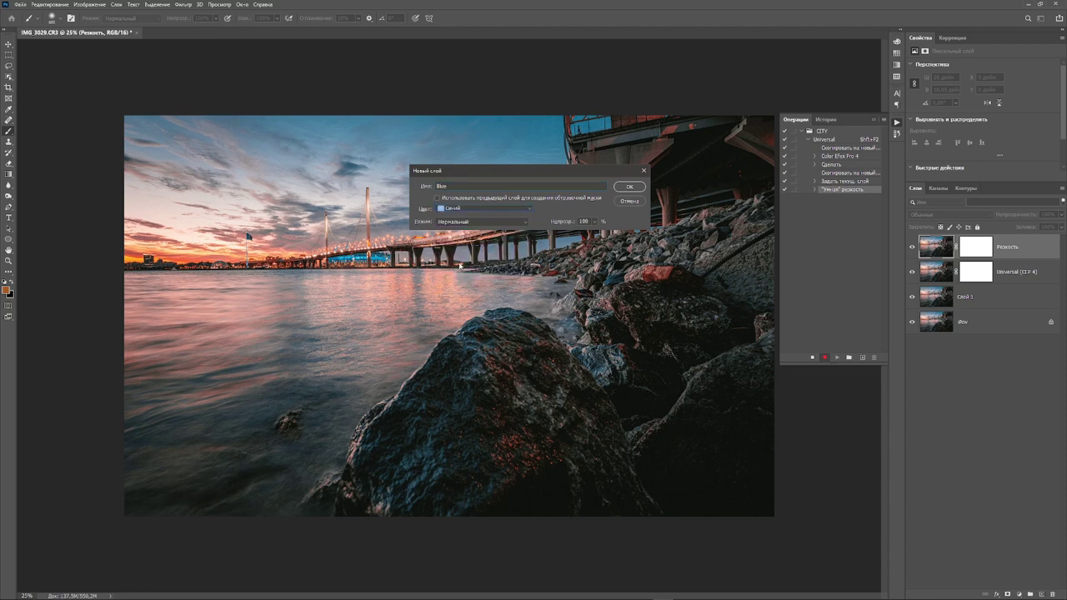
click(527, 223)
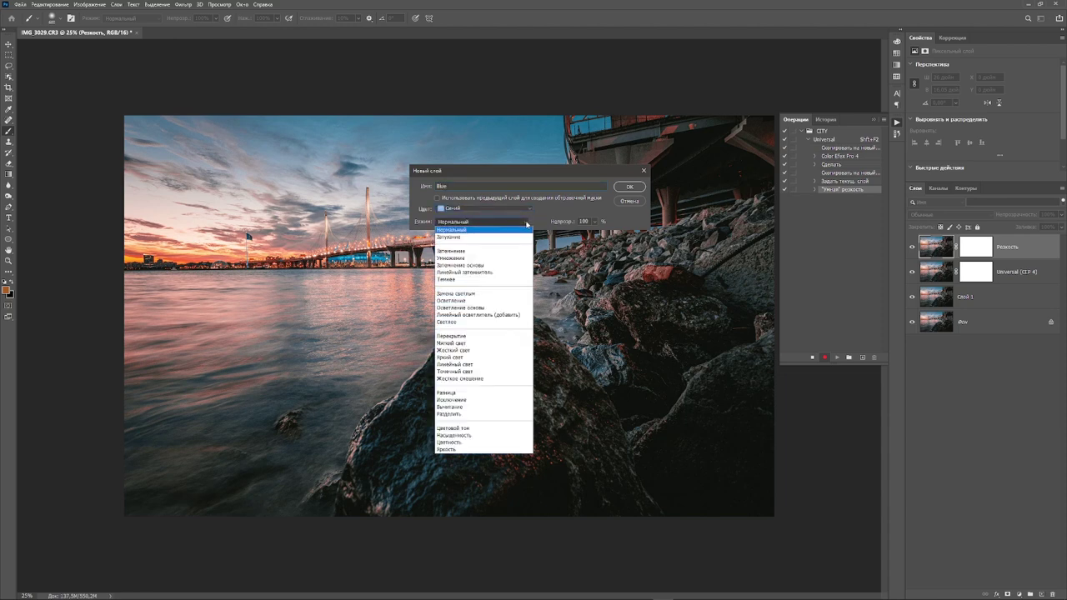
click(481, 343)
text(20)
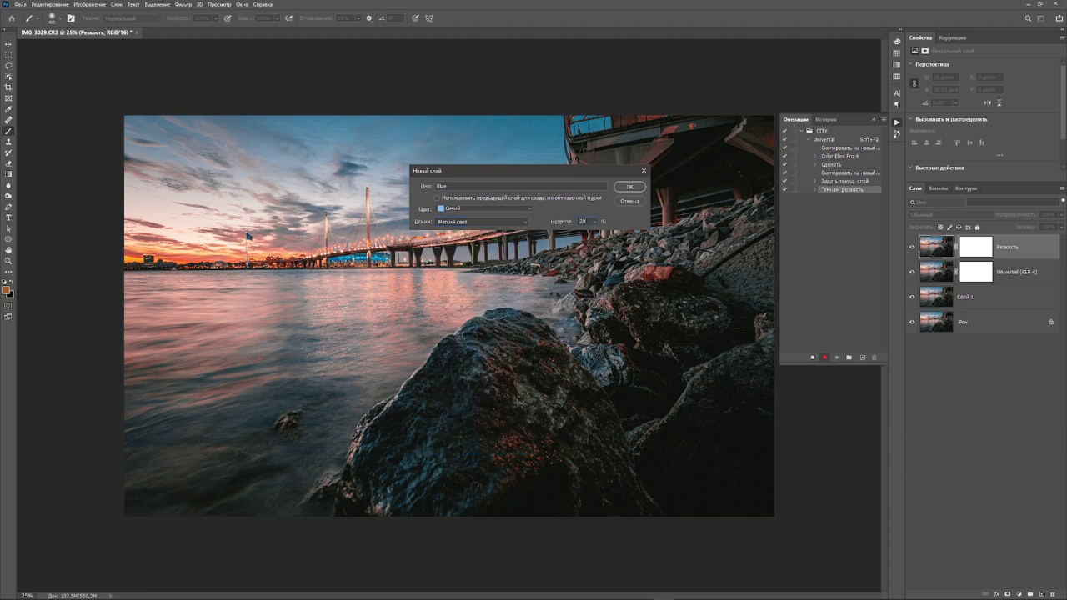
click(633, 186)
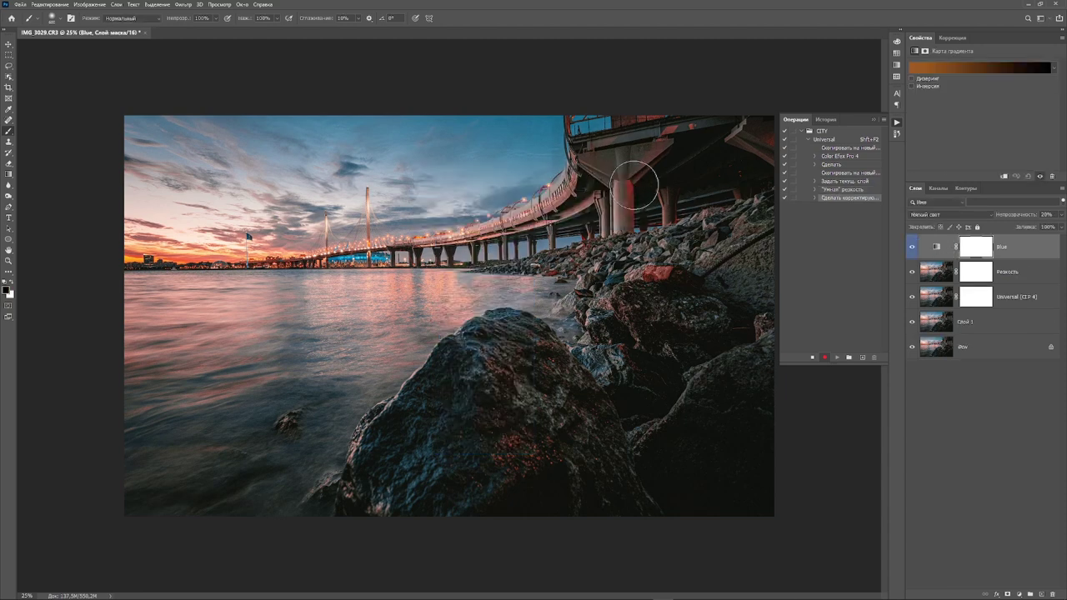
Map the Blue layer with the first teal gradient from the Blue preset folder.
click(978, 67)
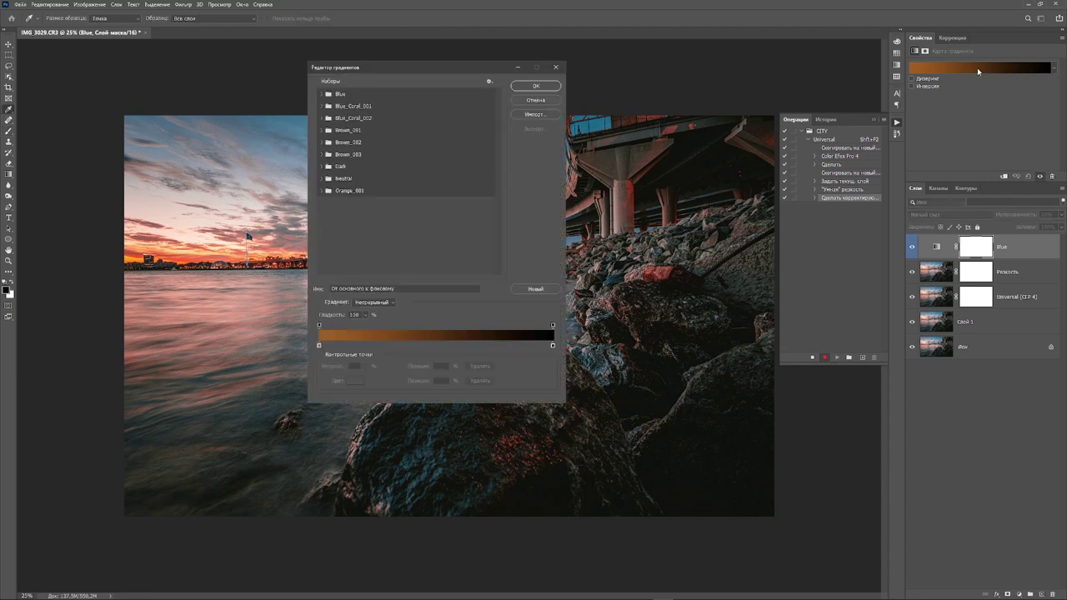
click(322, 94)
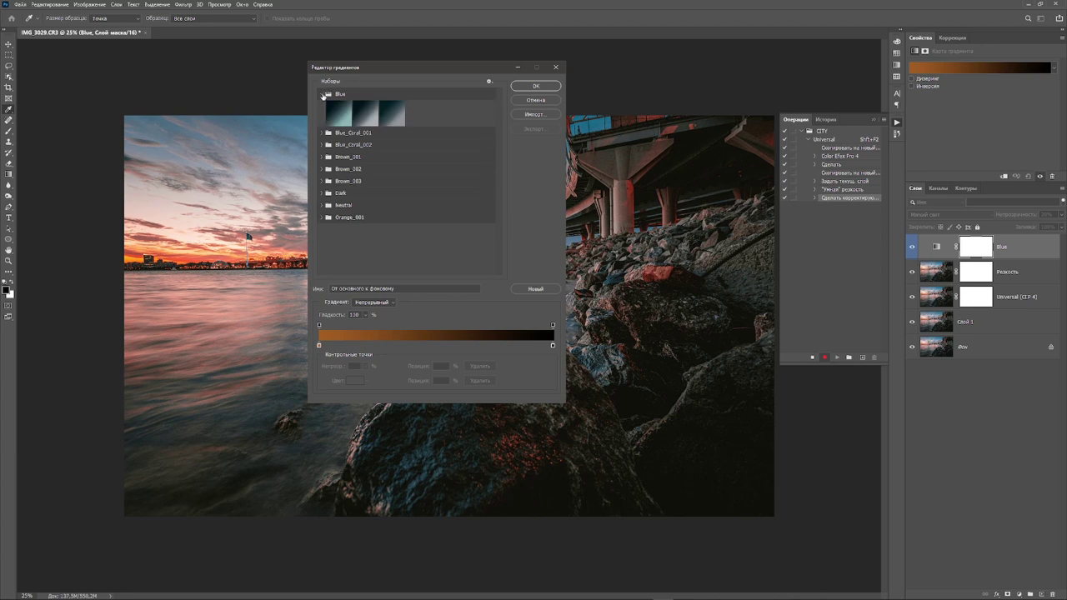
click(350, 120)
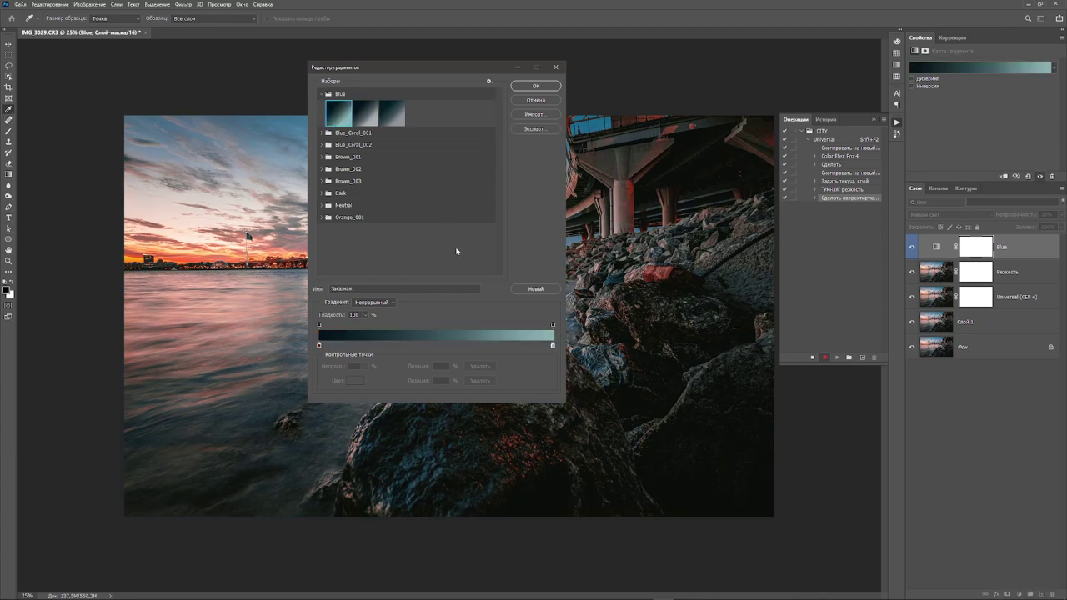
click(536, 86)
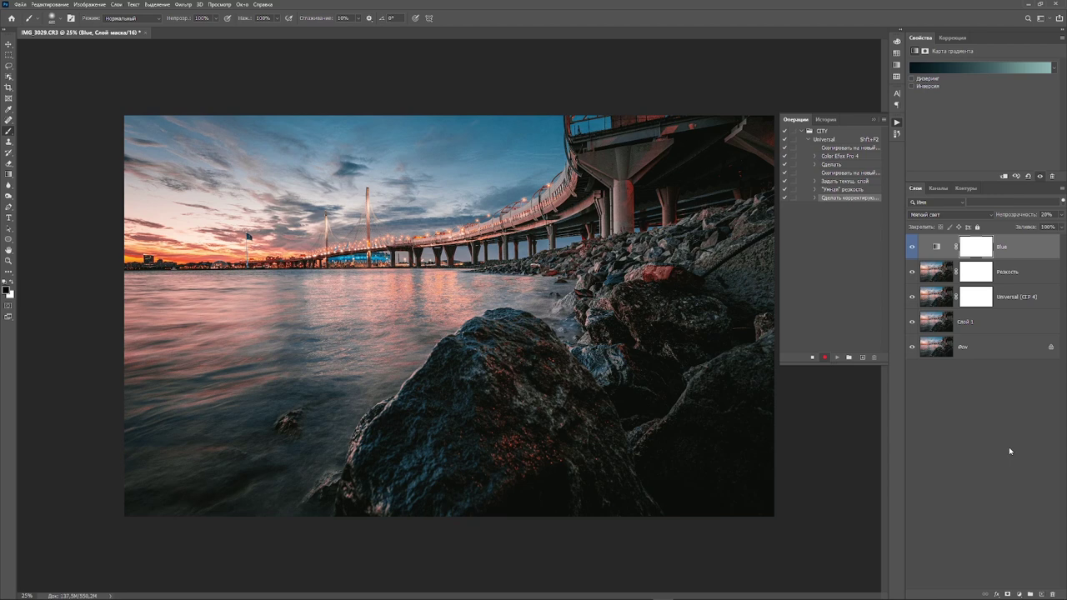
click(117, 4)
mouse_move(152, 114)
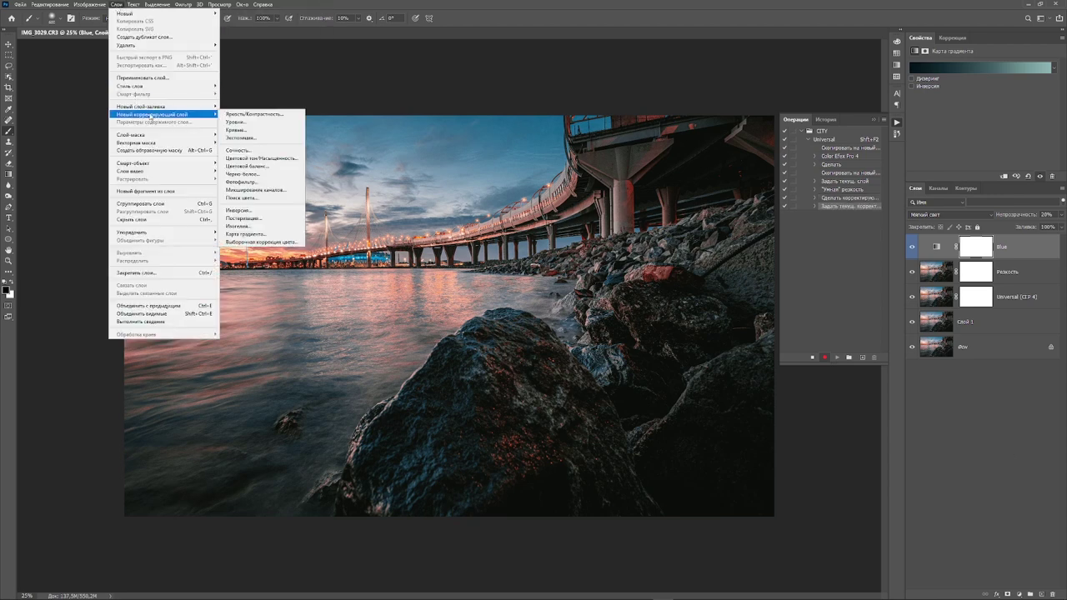
Create a gradient map layer named Gray, grey-labelled, in Soft Light at 20% opacity.
click(244, 234)
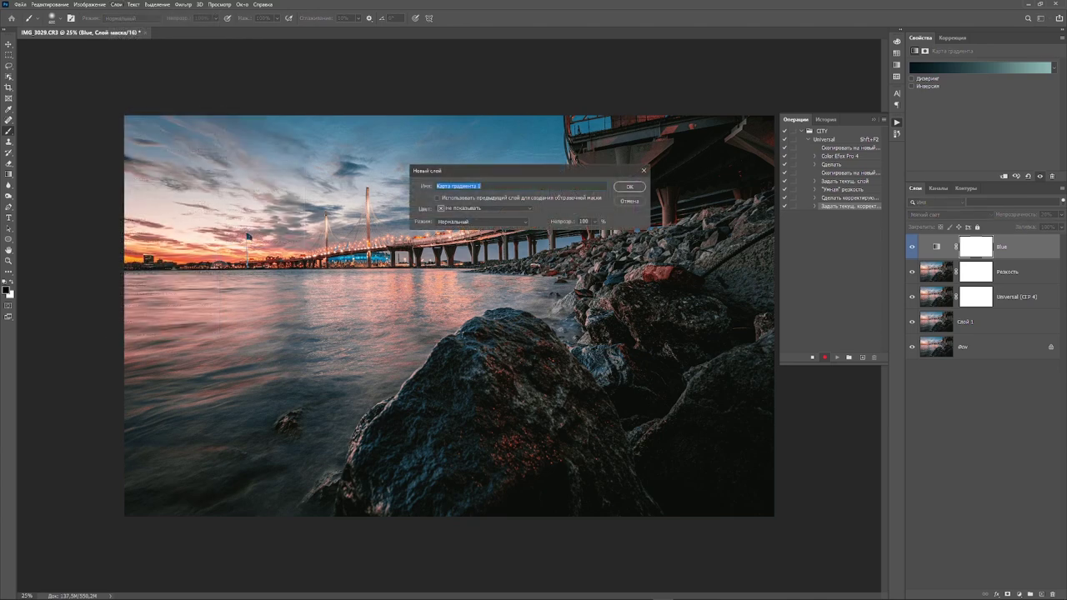
text(Gu)
text(y)
click(525, 209)
click(470, 285)
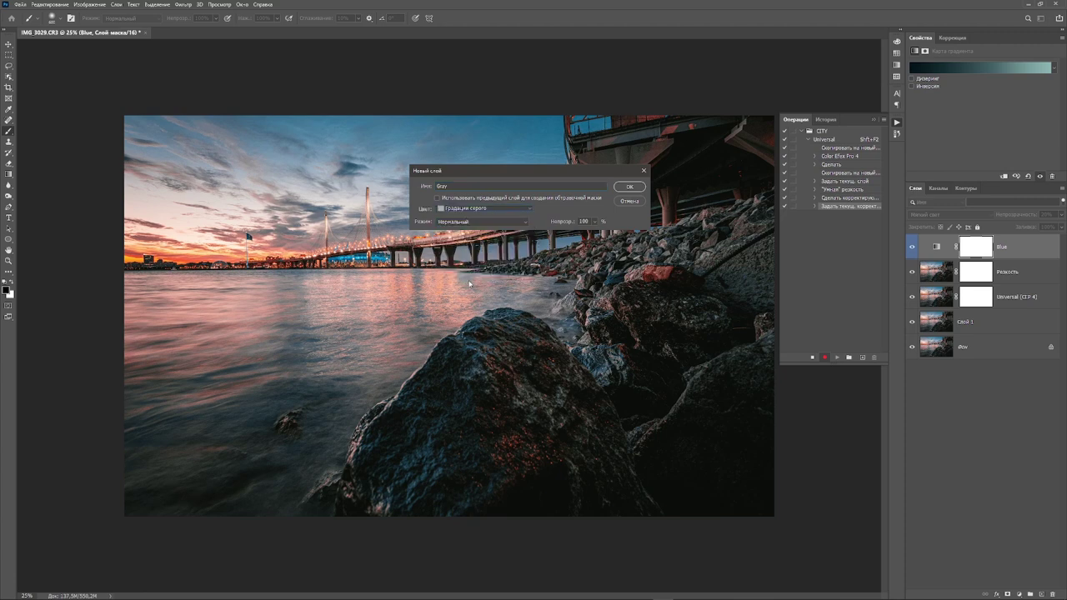
click(524, 223)
click(481, 343)
key(Tab)
click(629, 187)
Map the Gray layer with the Blue_Neutral gradient.
click(980, 68)
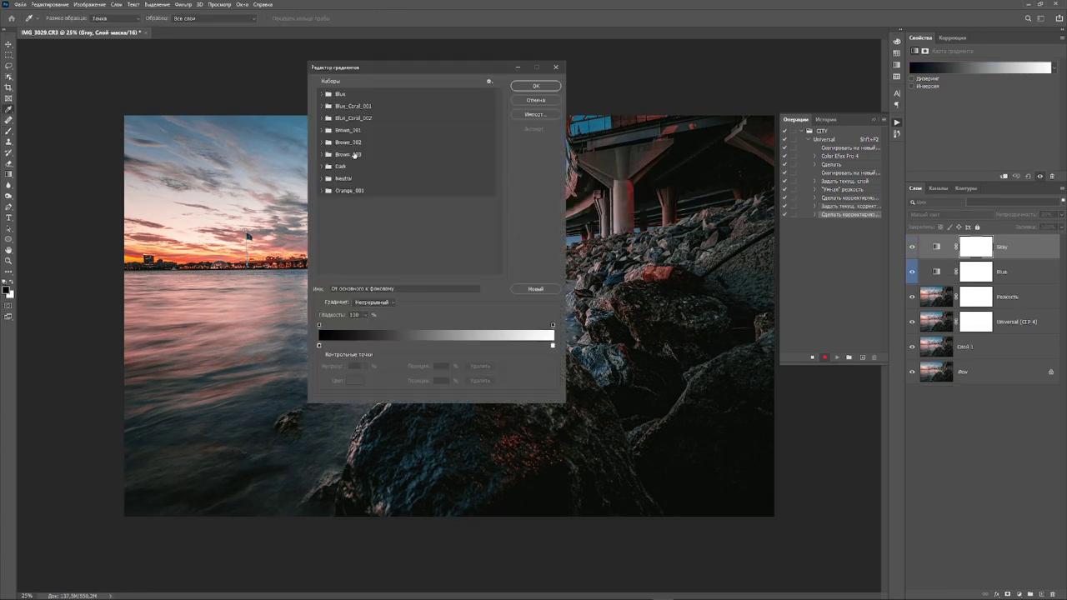
click(322, 94)
click(366, 113)
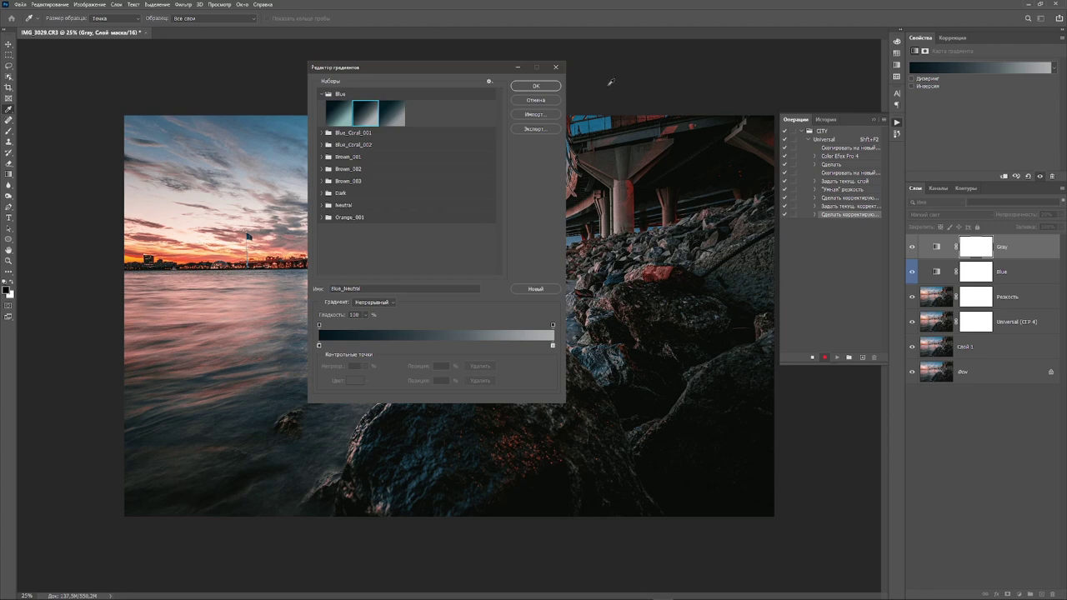
click(544, 87)
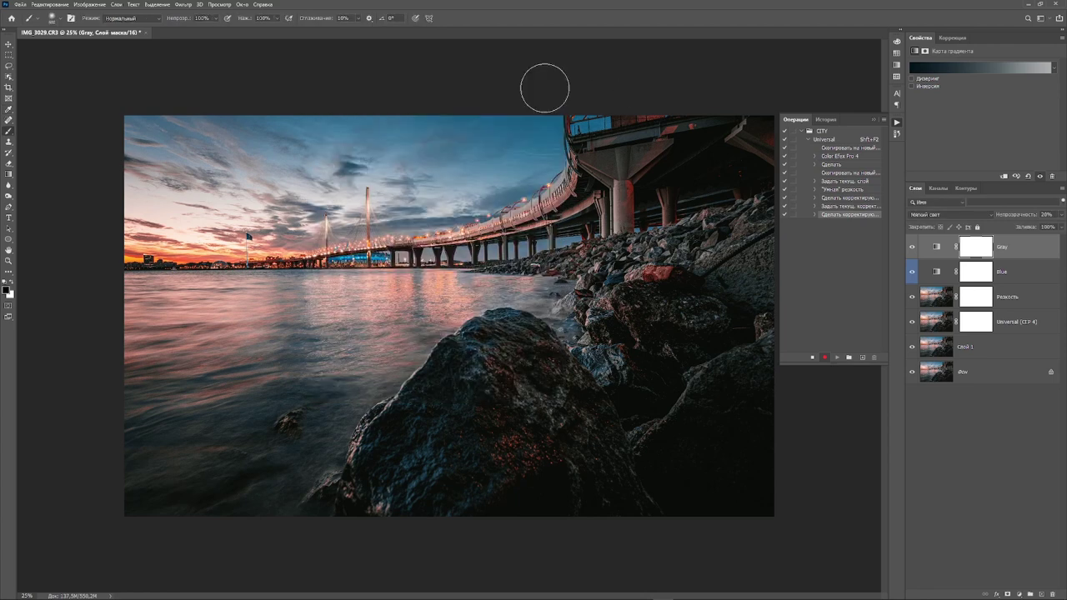
click(116, 4)
mouse_move(153, 114)
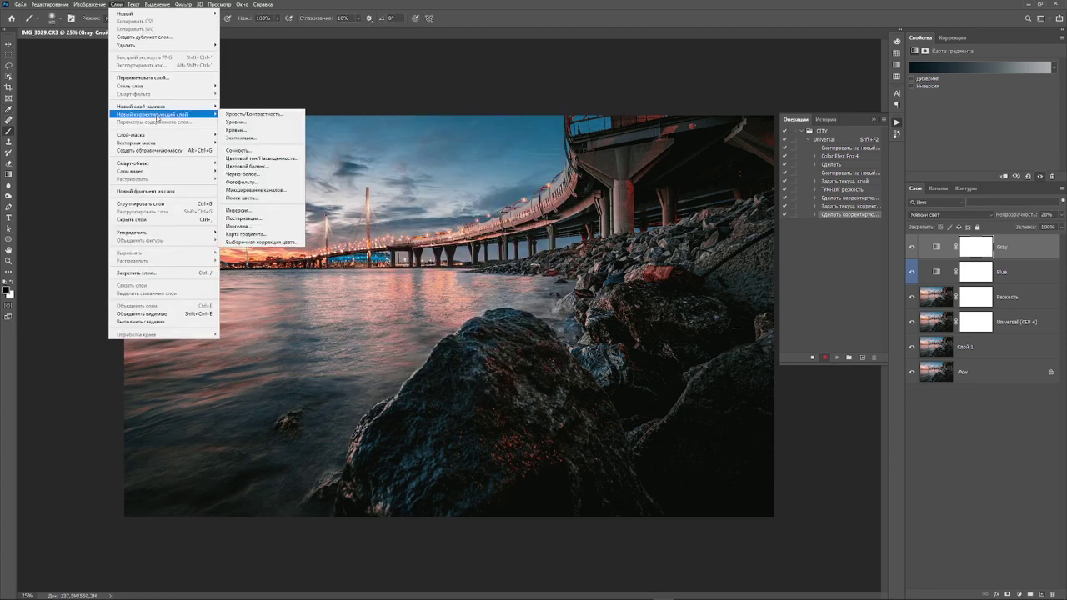
Create a Brown gradient map layer, orange-labelled, in Soft Light at 20% opacity.
click(254, 234)
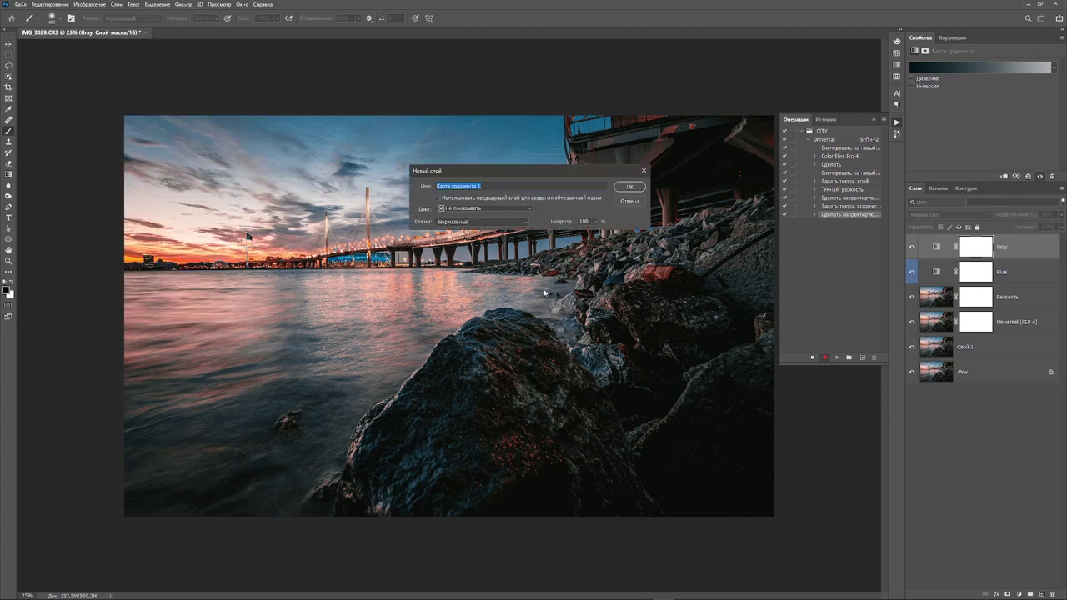
text(Brown)
click(484, 208)
click(467, 230)
click(524, 222)
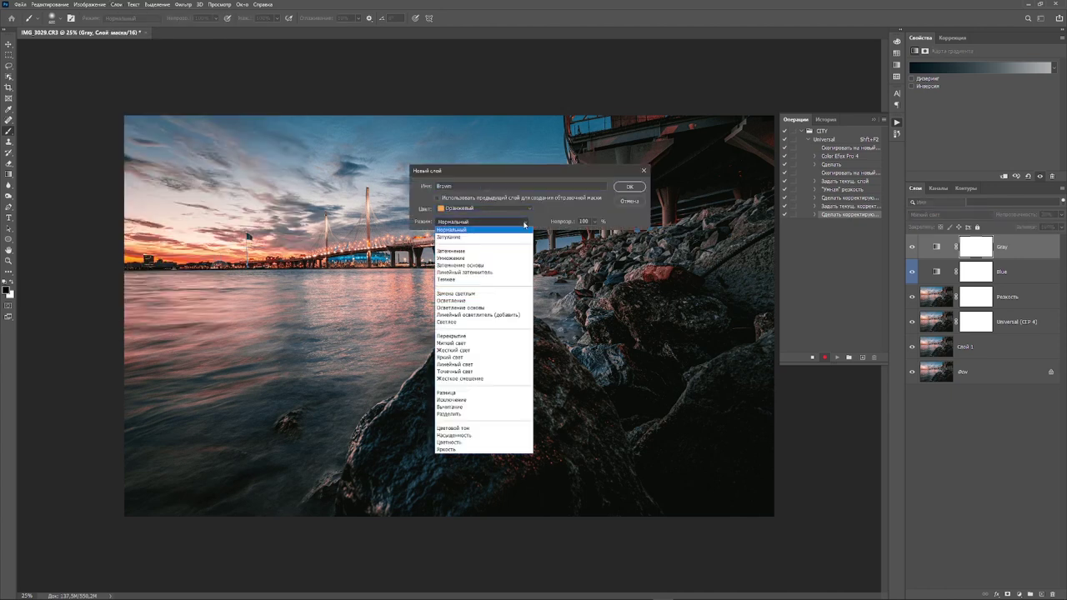
click(455, 343)
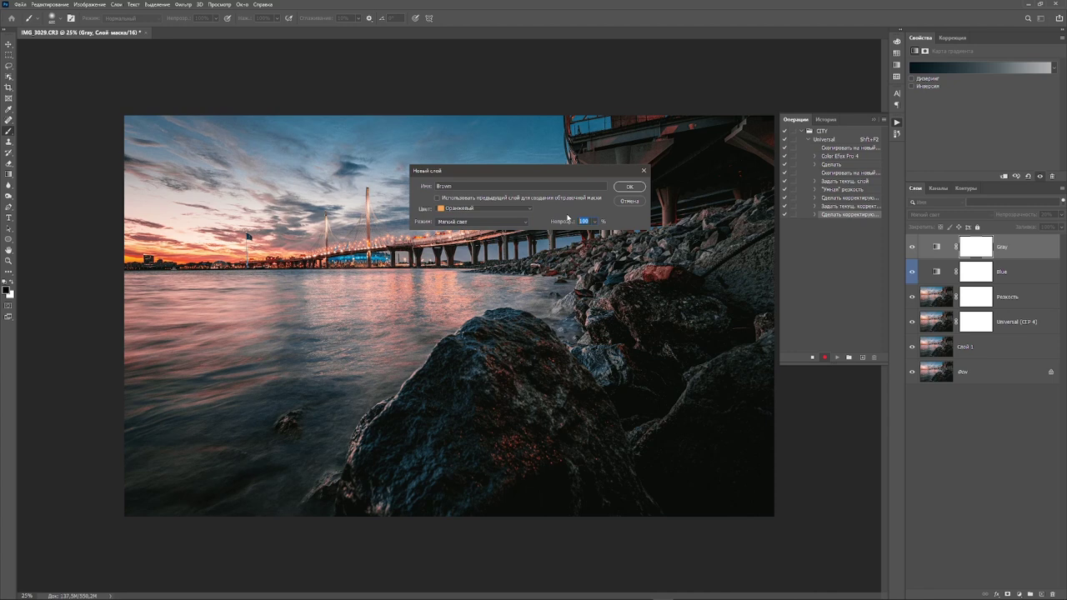
text(20)
click(630, 187)
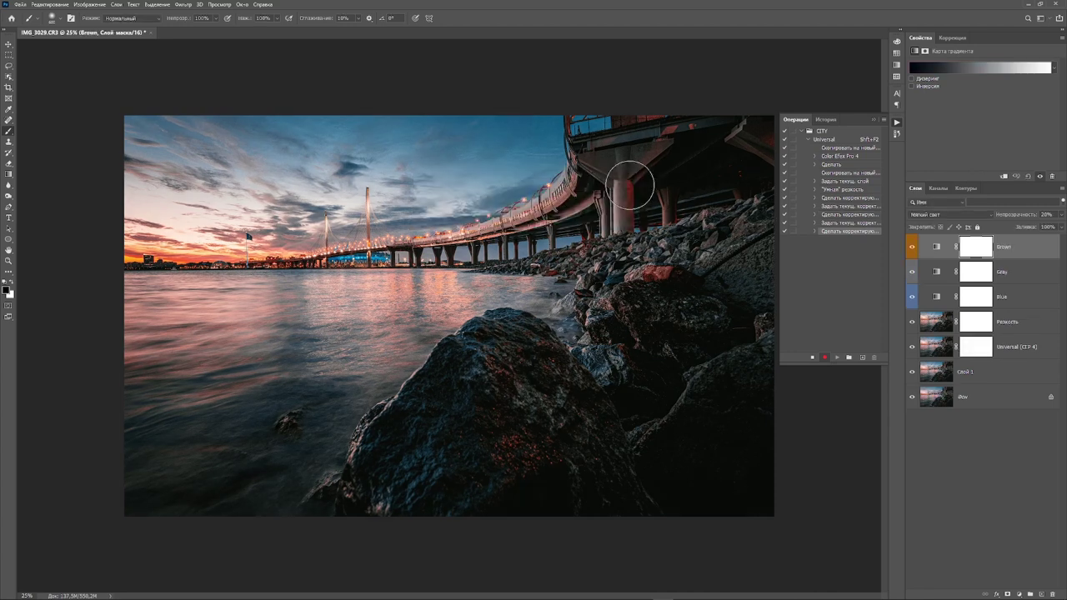
Apply the Brown_001 gradient preset to the Brown layer.
click(979, 67)
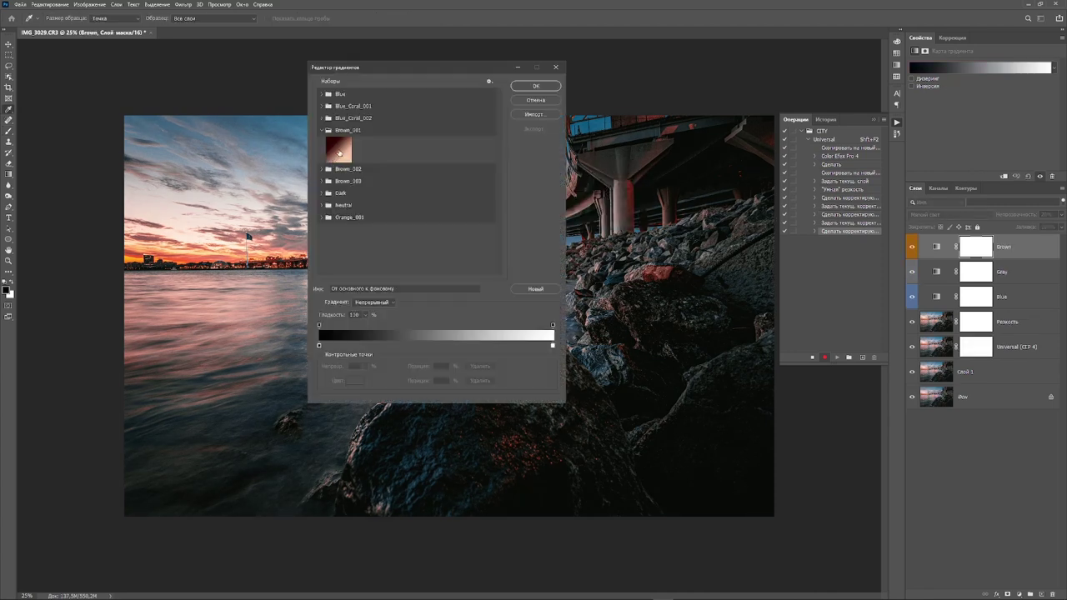
click(339, 152)
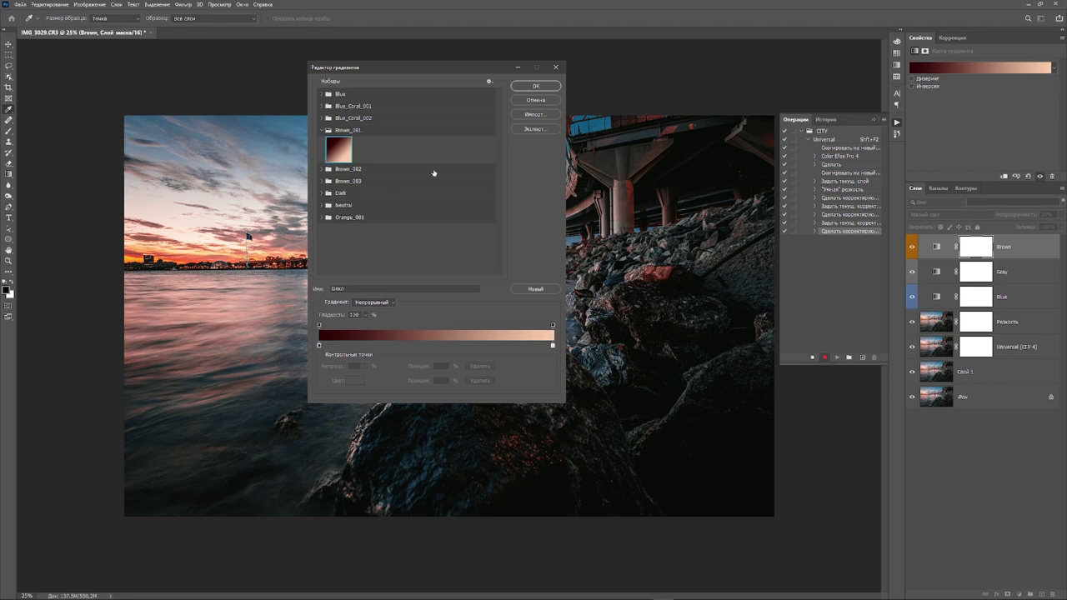
click(536, 87)
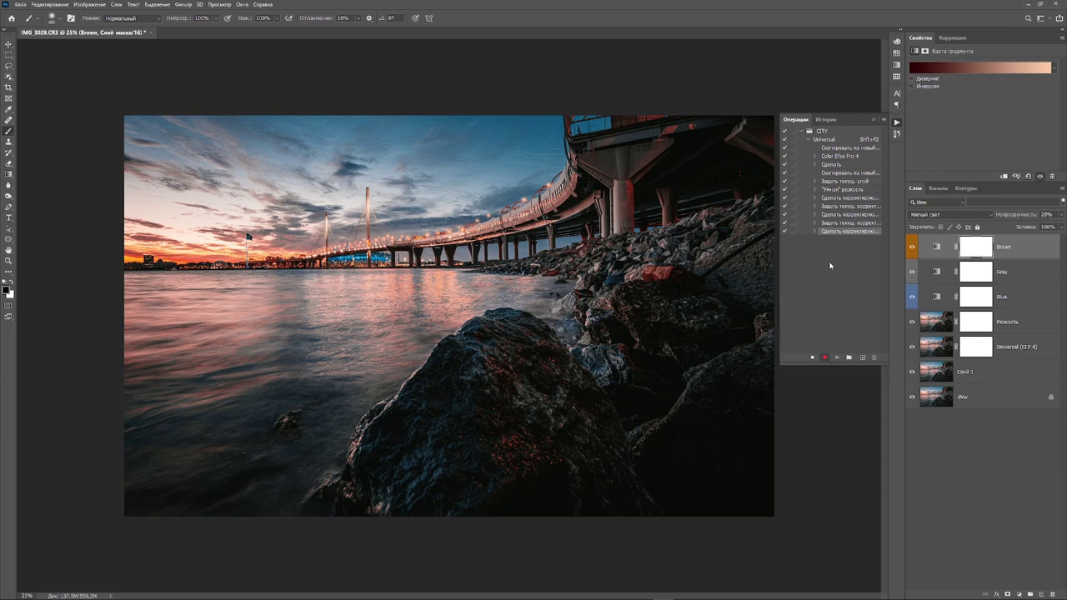
Hide the Gray and Blue tone layers, leaving only Brown visible.
click(912, 273)
click(912, 297)
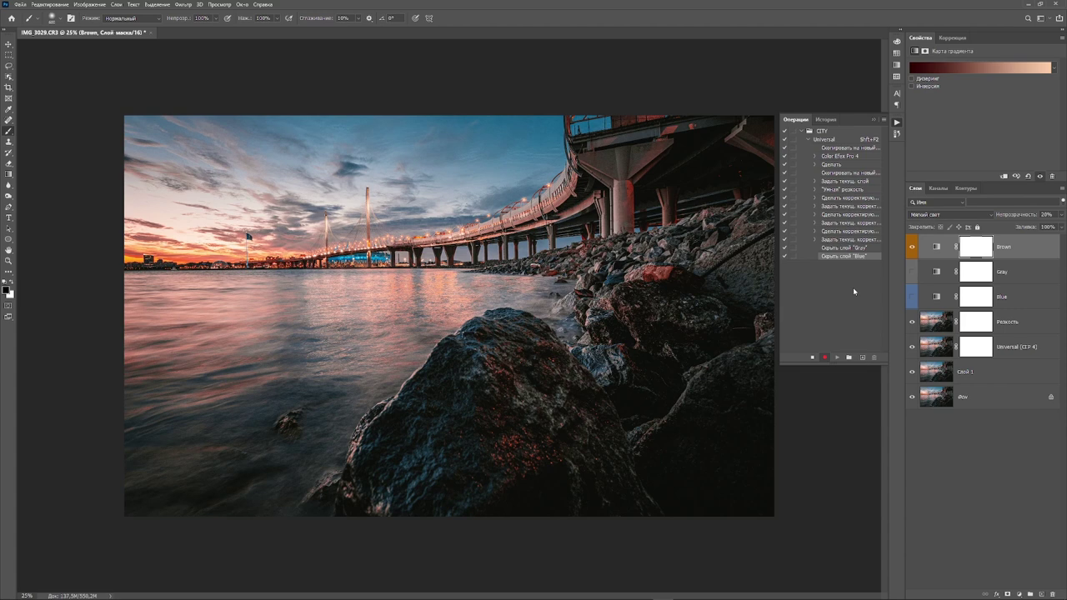
click(116, 5)
mouse_move(153, 114)
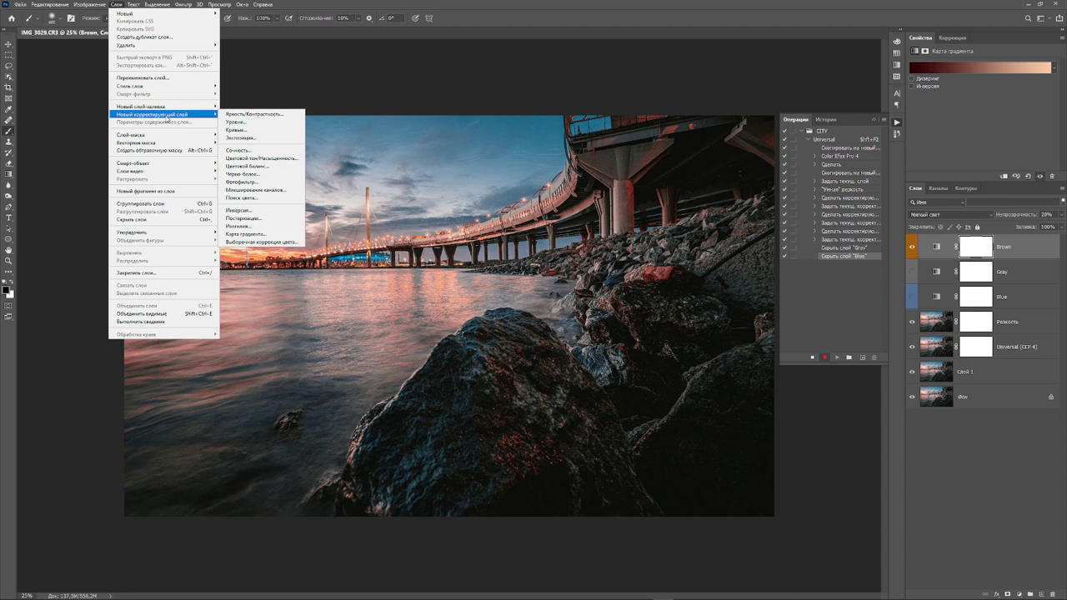
Add a Curves layer with a lifted black point and three gentle curve points.
click(272, 132)
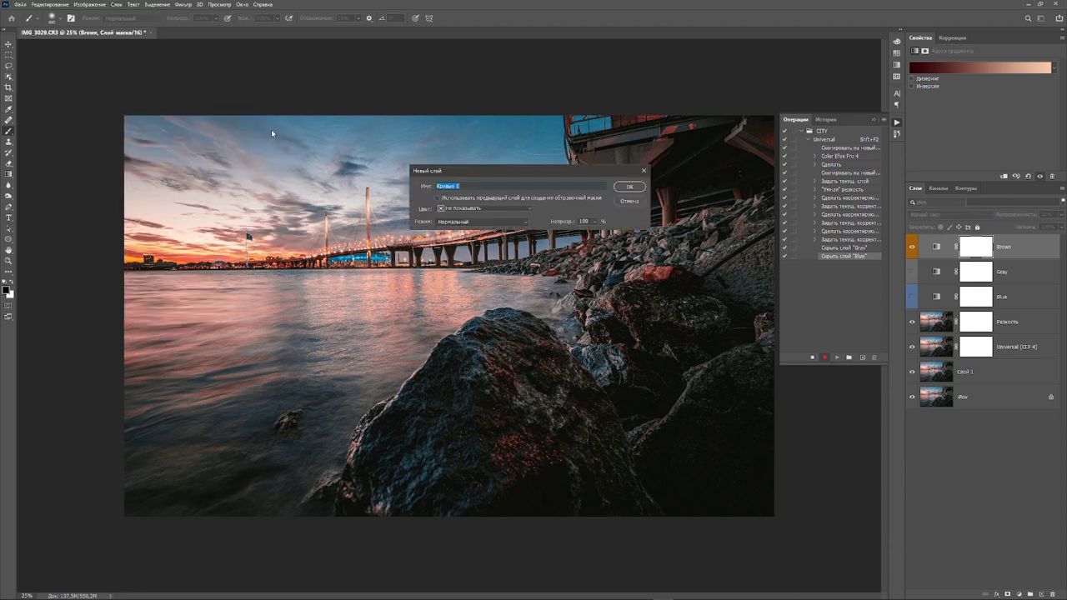
key(Return)
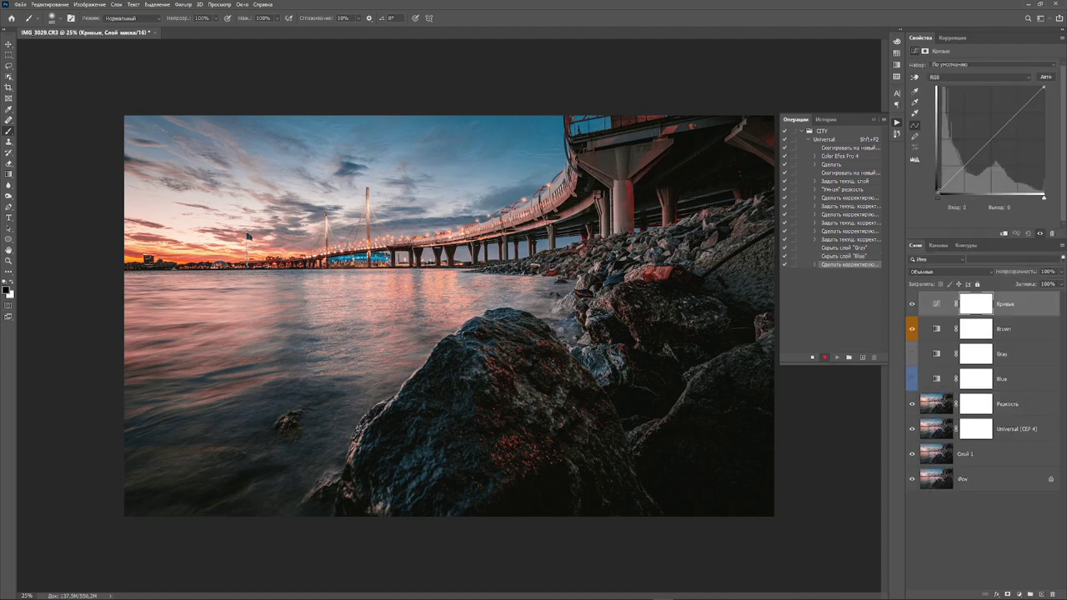
drag(940, 195, 935, 190)
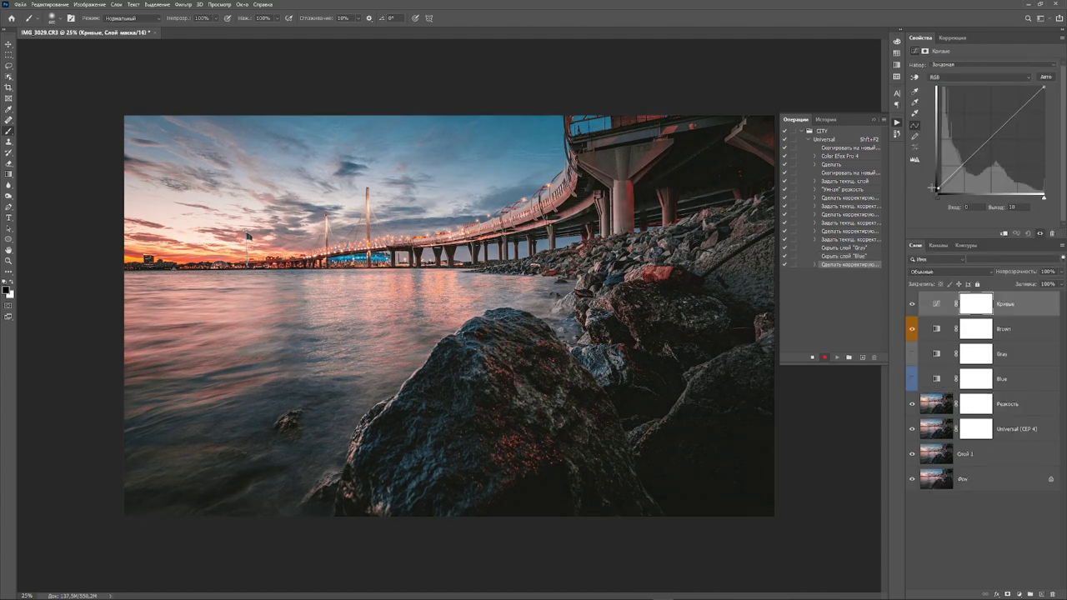
click(991, 138)
click(963, 166)
click(1019, 110)
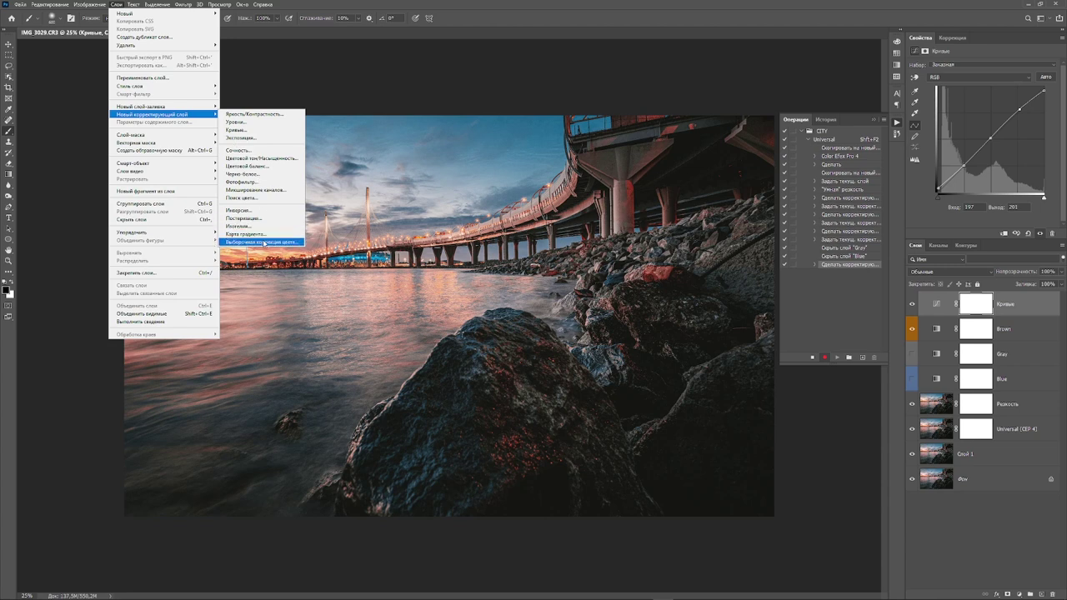
Add default Selective Color and Color Balance adjustment layers above Curves.
click(263, 241)
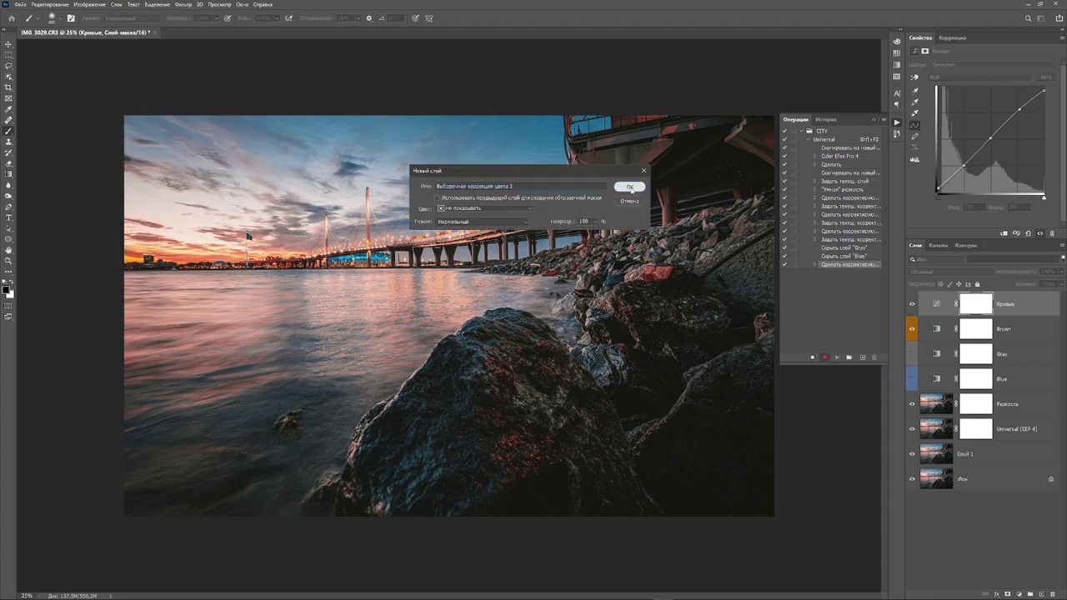
click(631, 186)
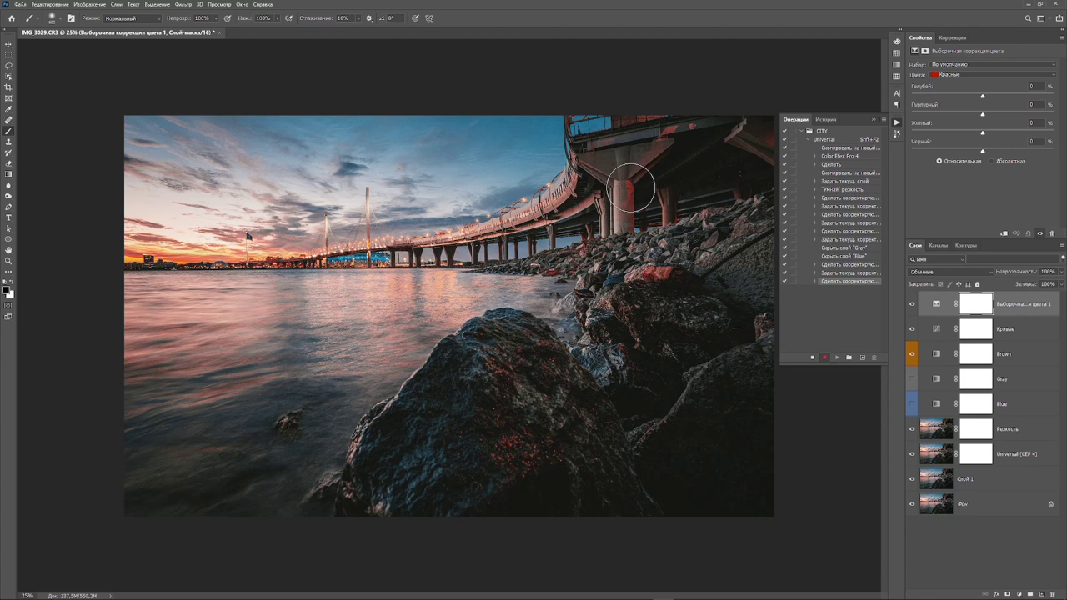
click(116, 4)
mouse_move(152, 114)
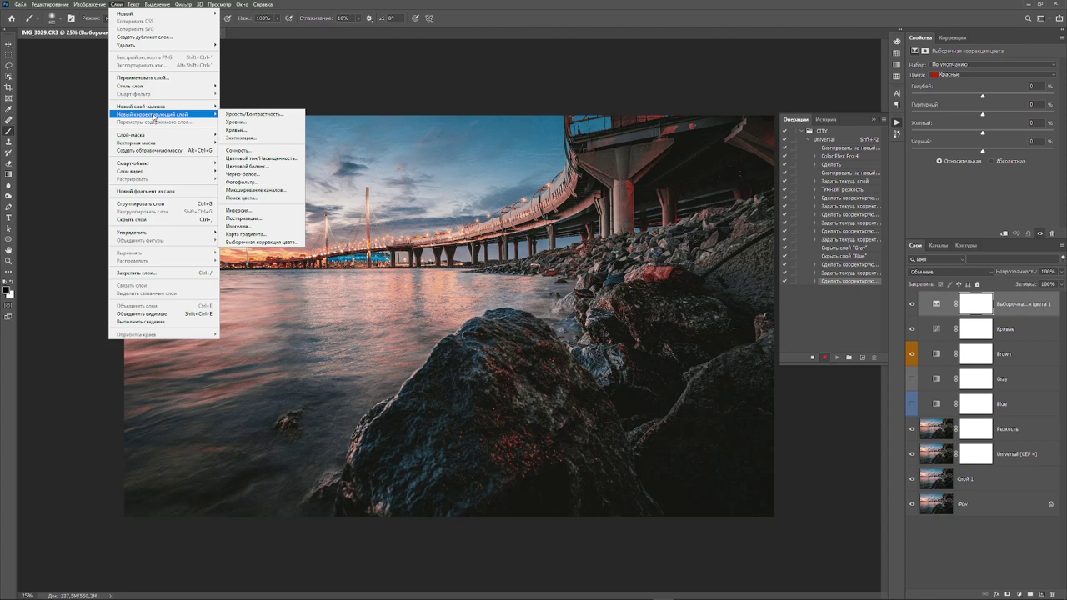
click(248, 166)
click(630, 187)
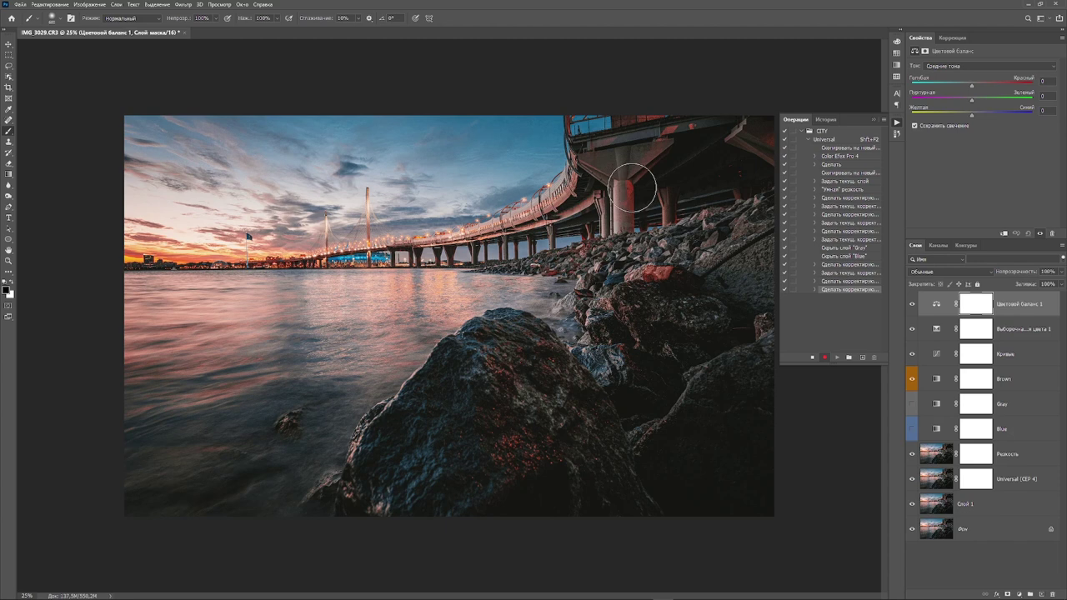
click(116, 4)
mouse_move(153, 114)
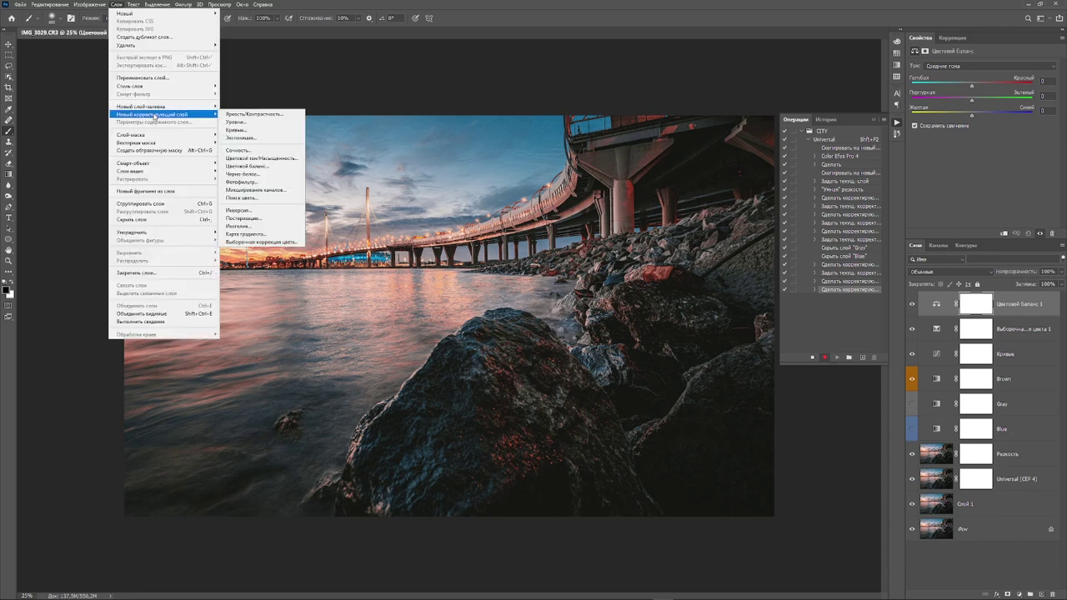
Add a Vibrance layer at +35, then stop recording and collapse the Universal action.
click(237, 151)
click(632, 186)
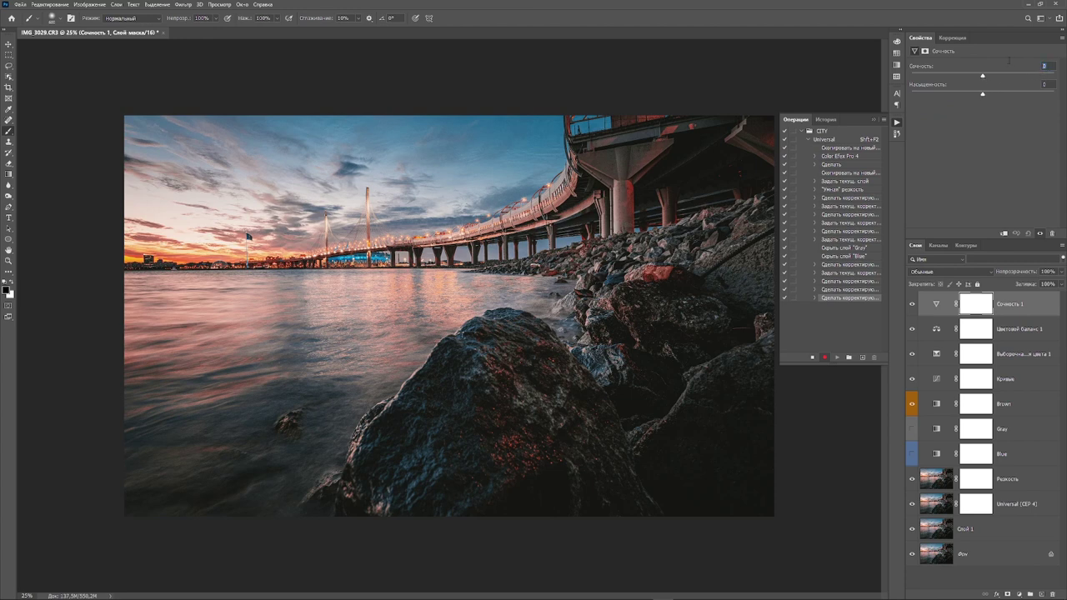
text(35)
key(Return)
click(813, 358)
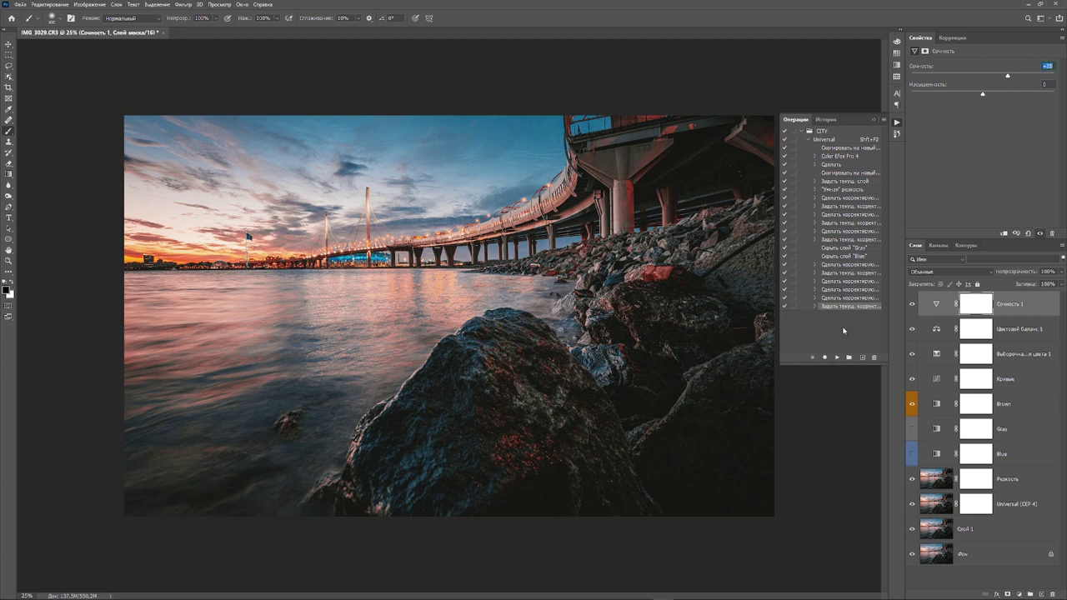
click(808, 141)
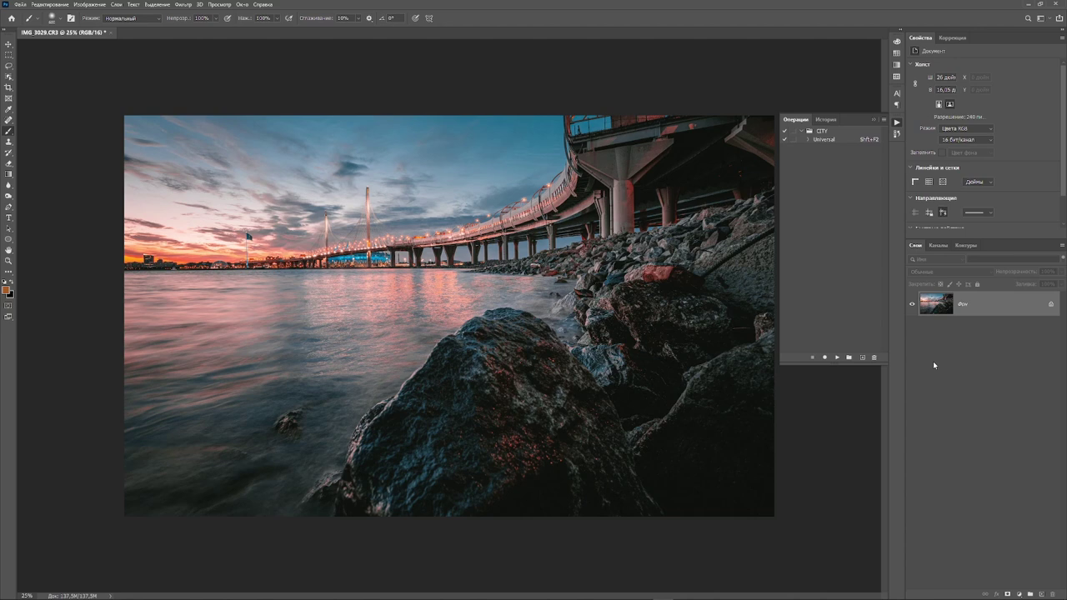
Switch the Actions panel to Button Mode.
click(886, 120)
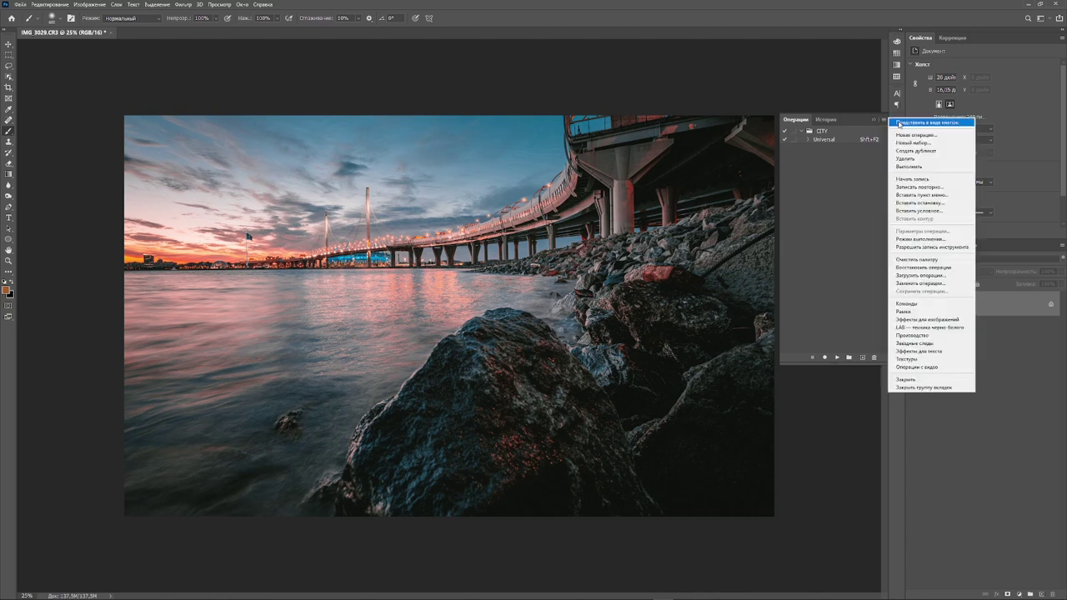
click(903, 123)
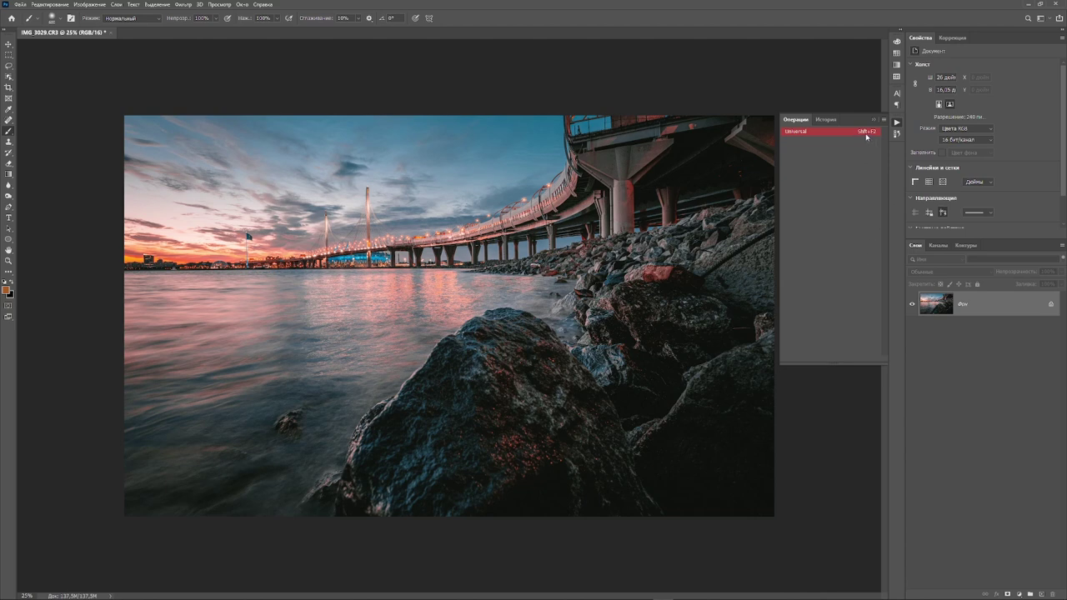
Run the Universal action button on the bridge photo.
click(823, 132)
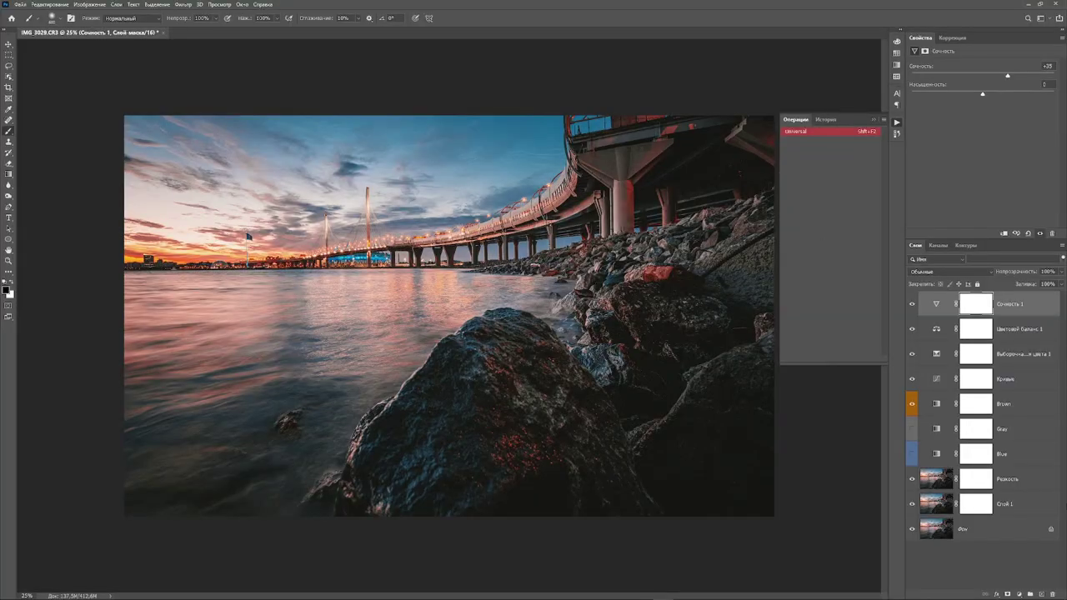
Compare the Gray and Blue tones, setting Blue to 37% and Слой 1 to 72% opacity.
click(912, 429)
click(912, 451)
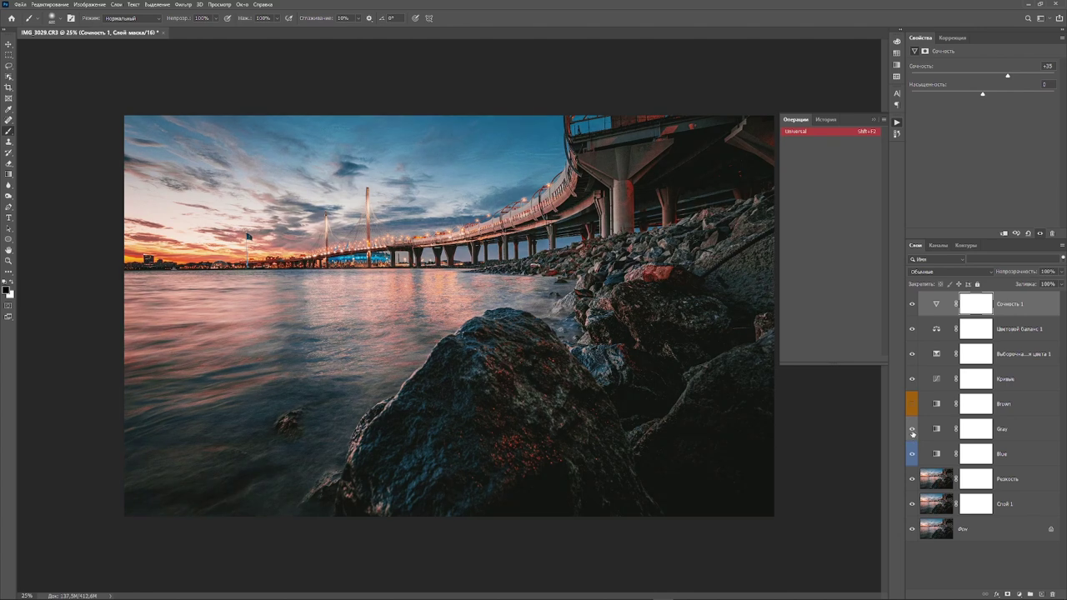
click(912, 429)
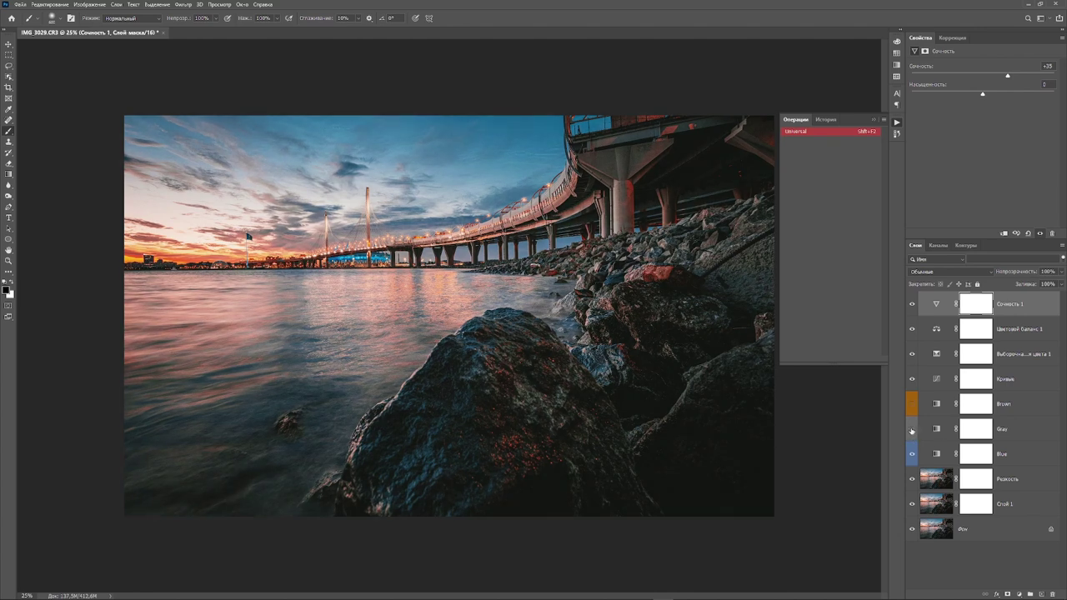
click(1011, 457)
drag(1011, 279, 1018, 277)
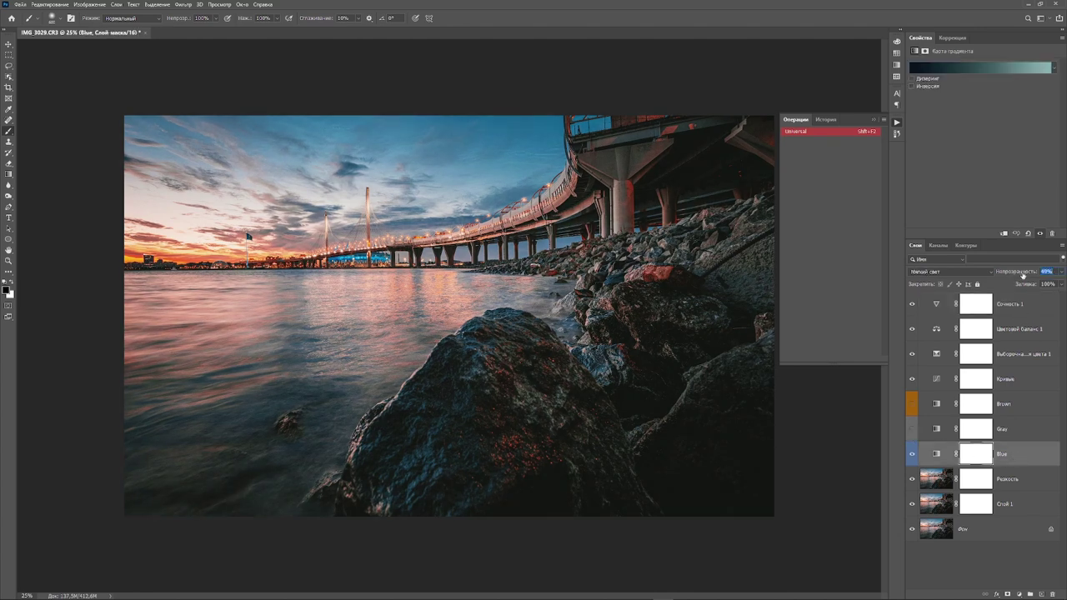
click(1039, 509)
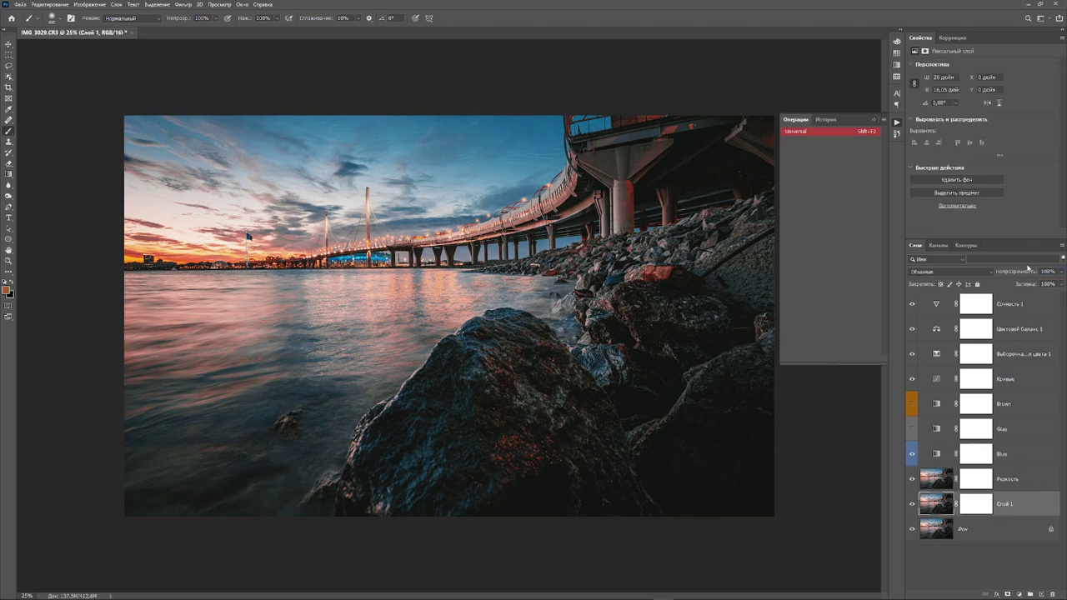
drag(1027, 275, 1015, 275)
Make the Gray tone layer visible and hide the Blue tone layer.
click(1041, 359)
click(930, 459)
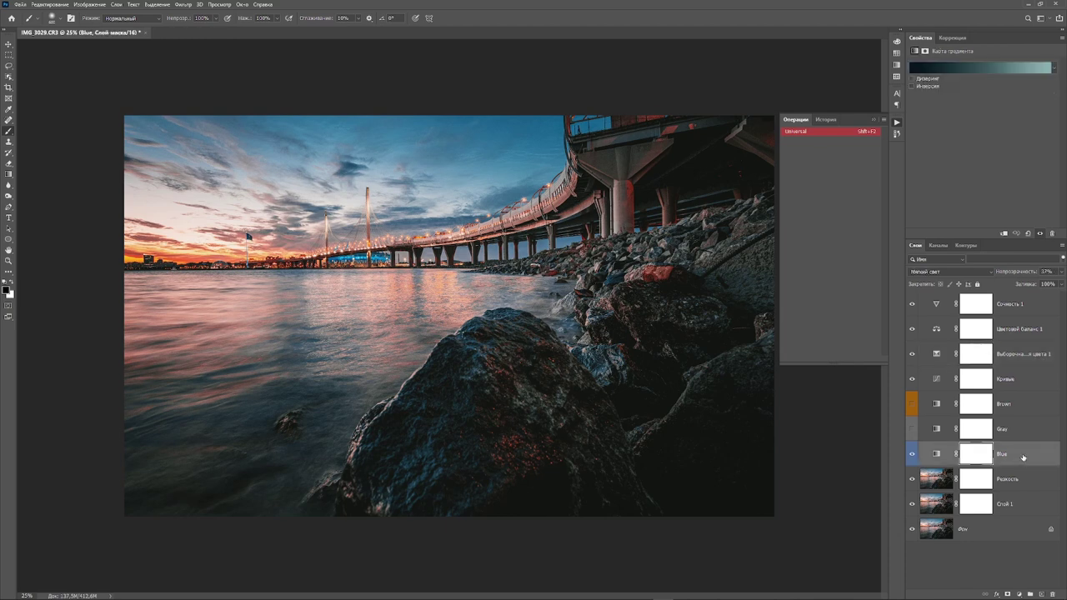
click(1031, 430)
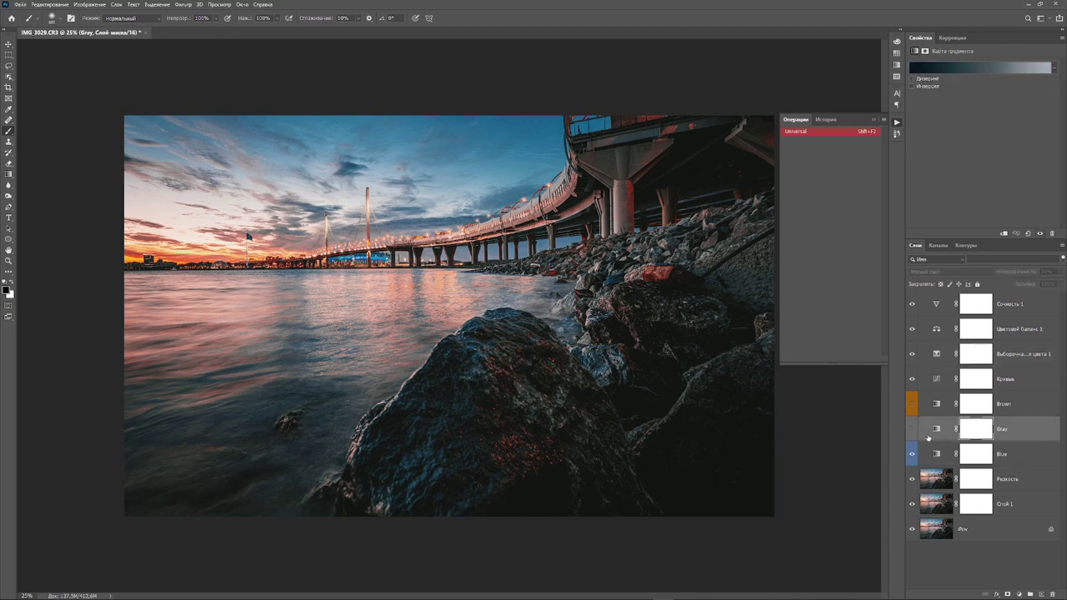
click(912, 430)
click(912, 454)
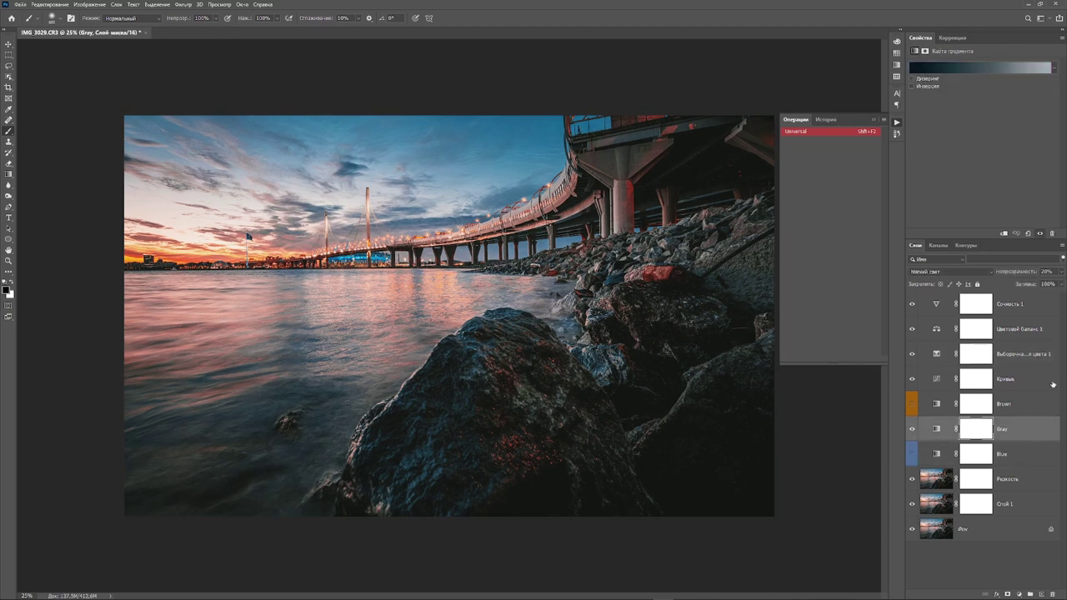
click(1041, 331)
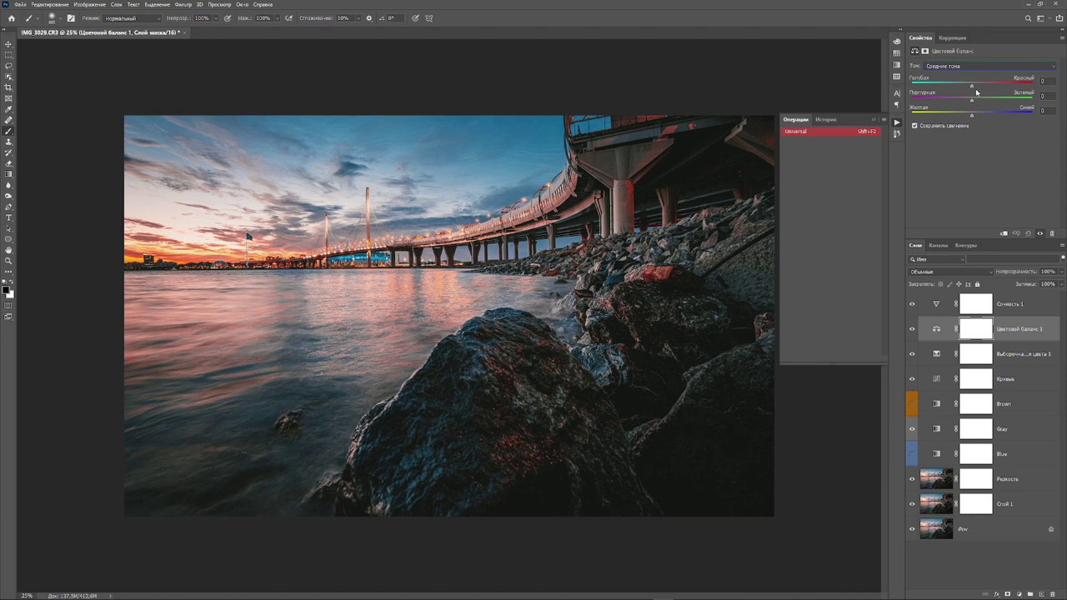
Set Color Balance 1 midtones to +18 red, +7 blue, slightly magenta, and close the Actions panel.
drag(972, 86, 978, 87)
drag(973, 118, 975, 120)
drag(972, 102, 970, 103)
click(897, 124)
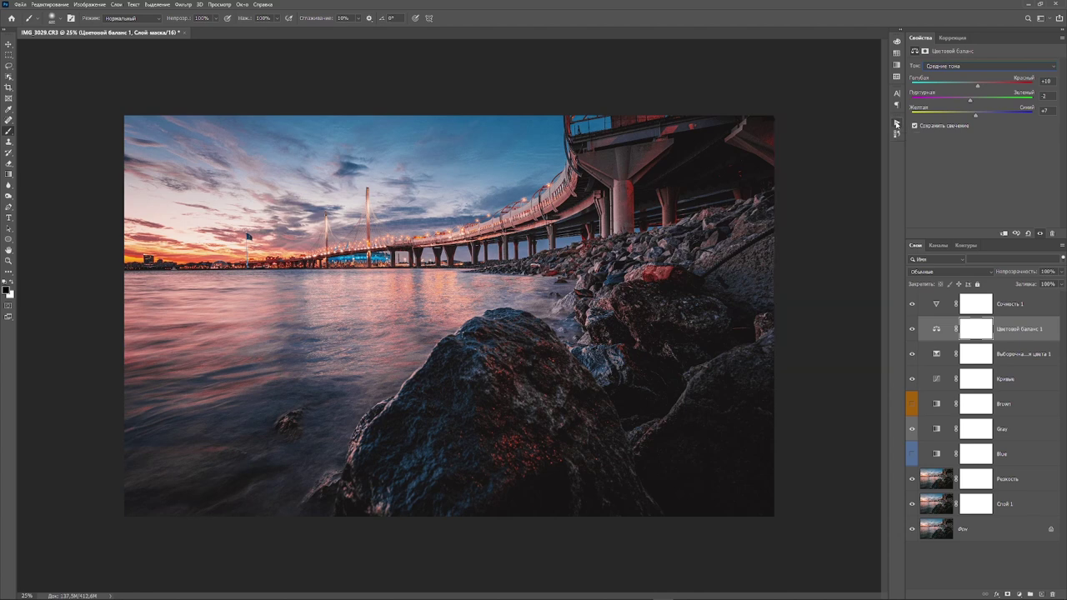
click(898, 123)
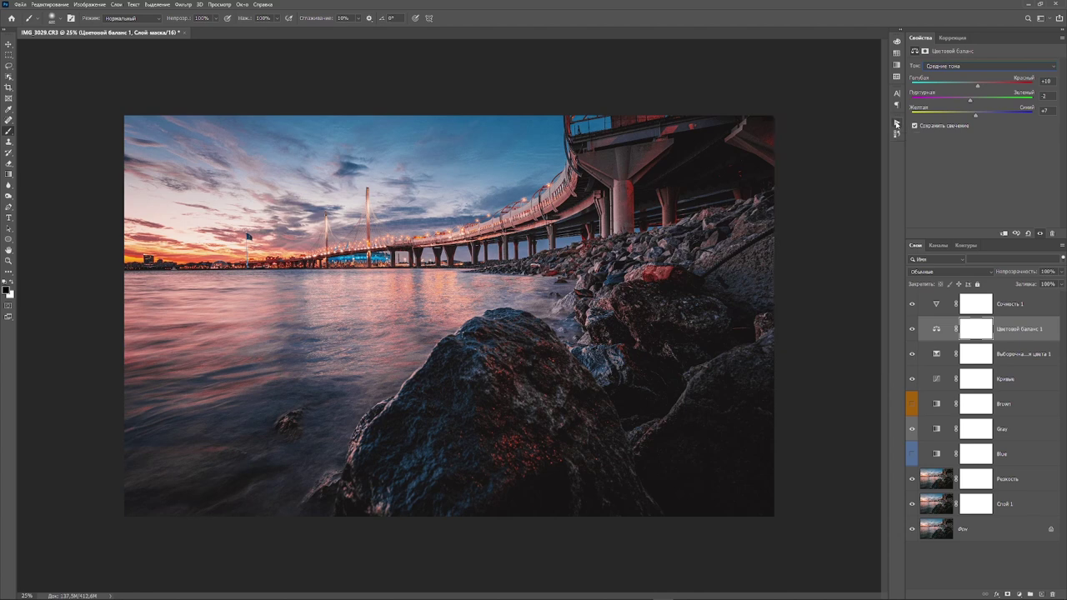